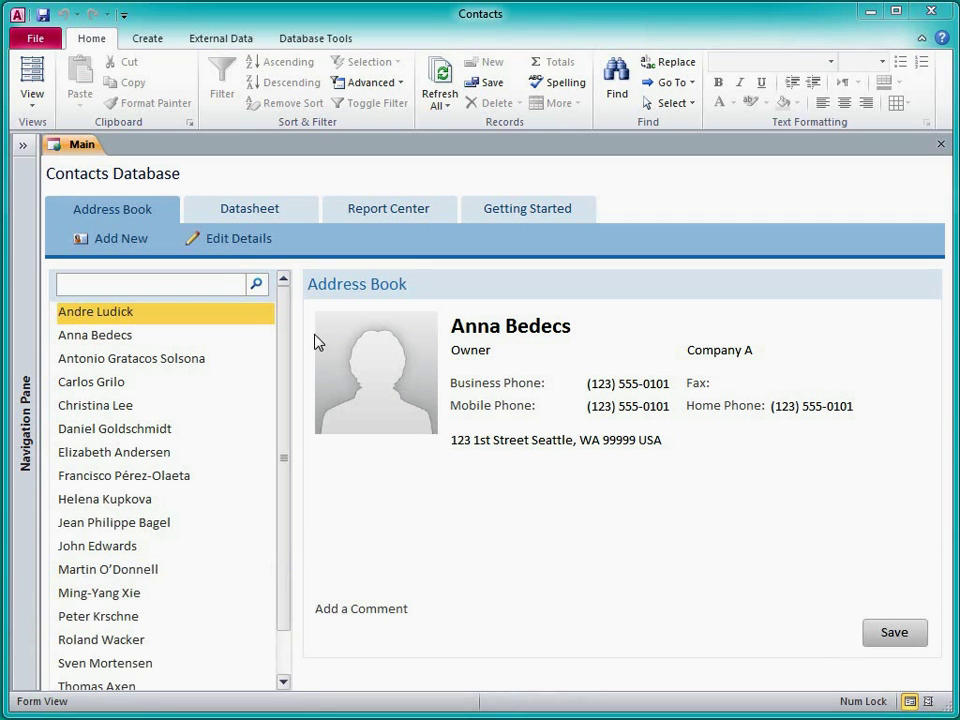
# Browse the Main form's Address Book, contacts datasheet, Report Center and Getting Started pages
pyautogui.click(160, 208)
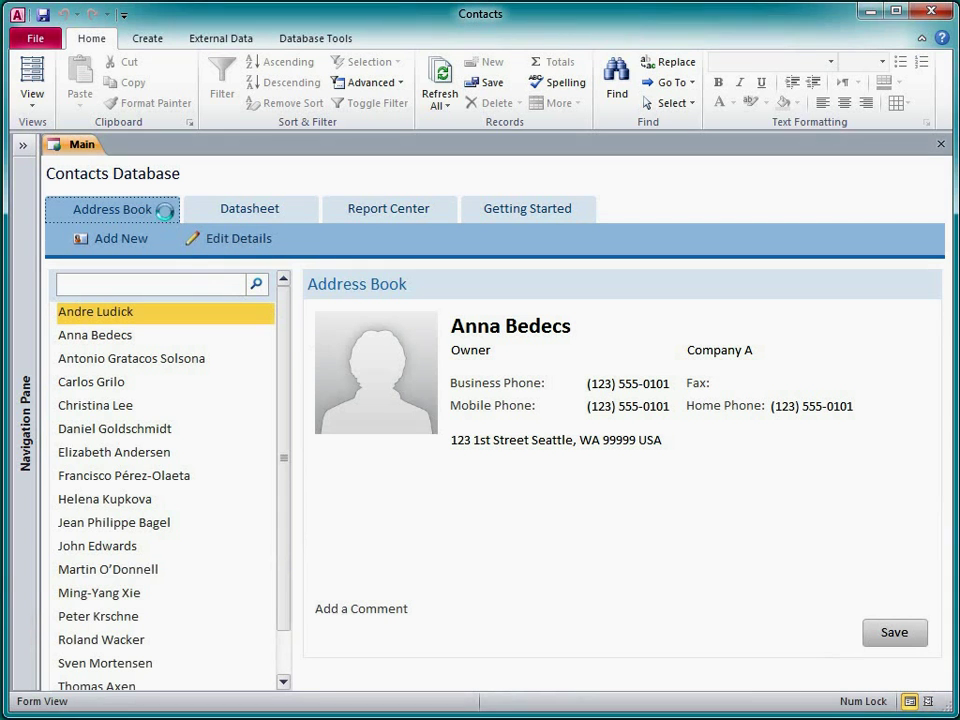
pyautogui.click(281, 214)
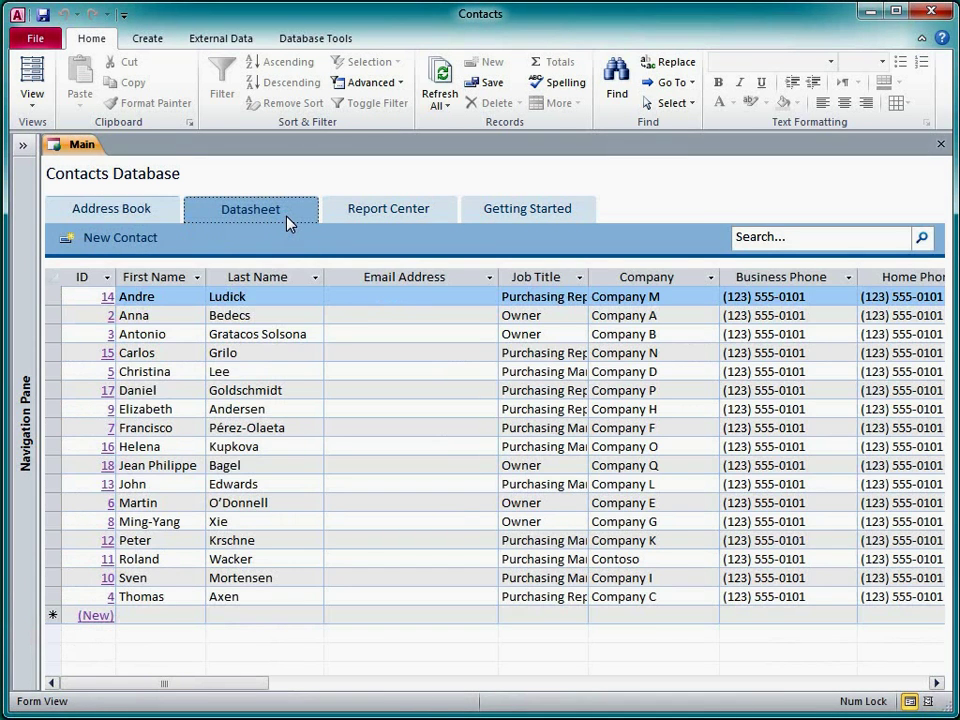
pyautogui.click(333, 222)
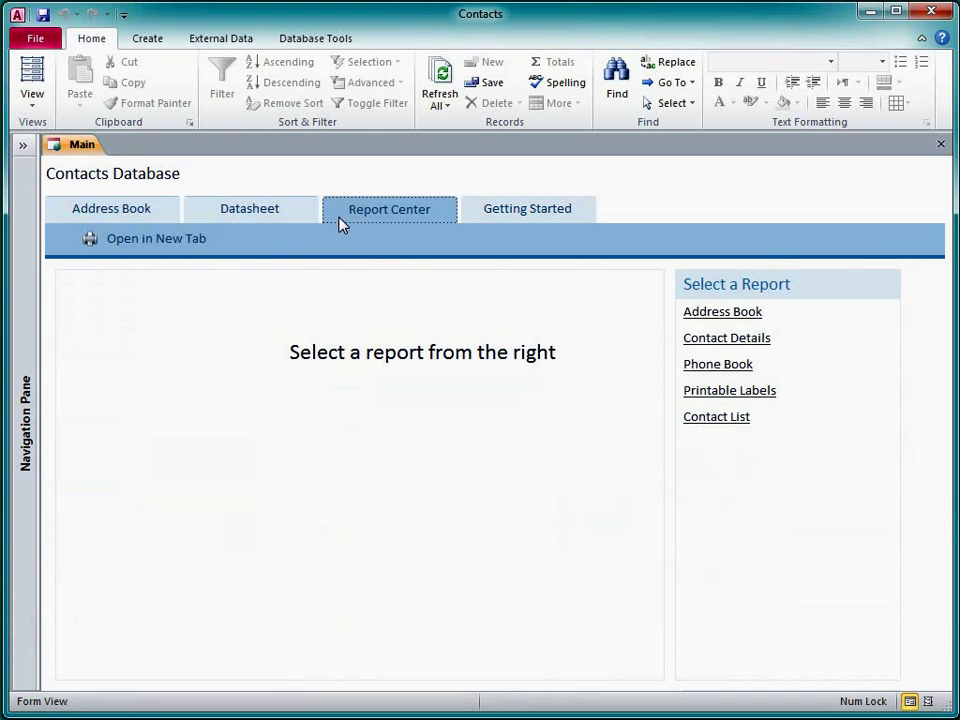
pyautogui.click(482, 216)
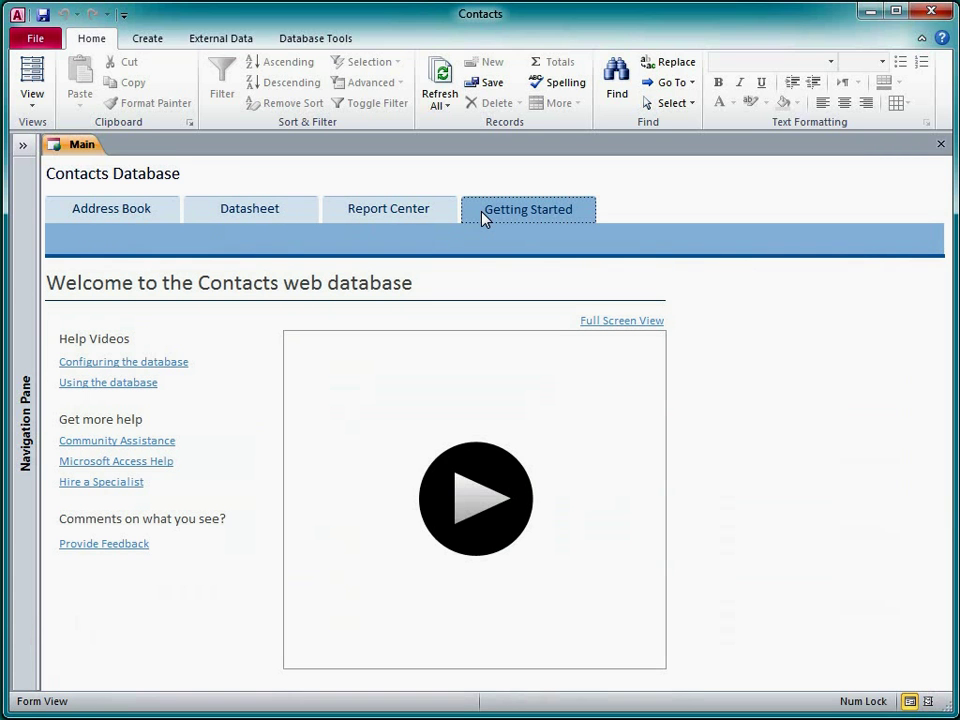
pyautogui.click(167, 211)
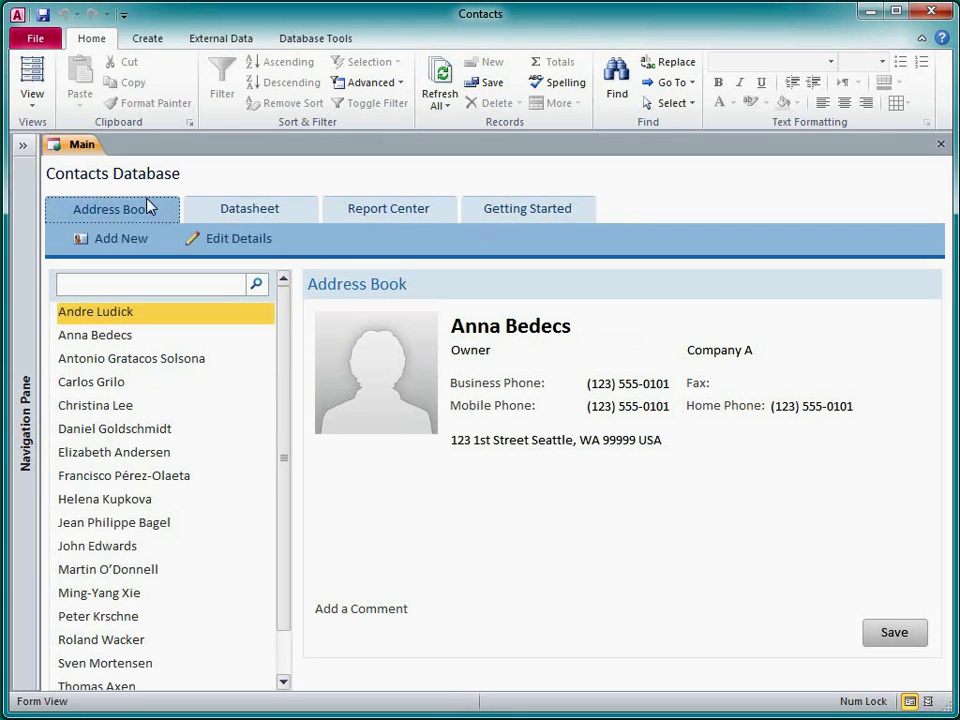
pyautogui.click(23, 147)
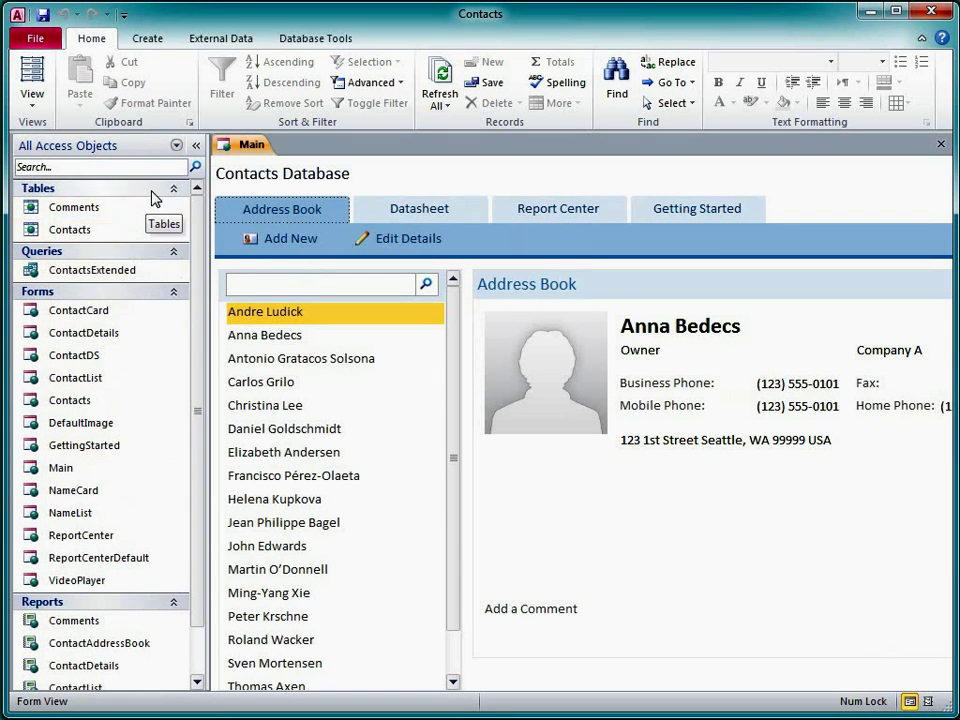
pyautogui.click(196, 146)
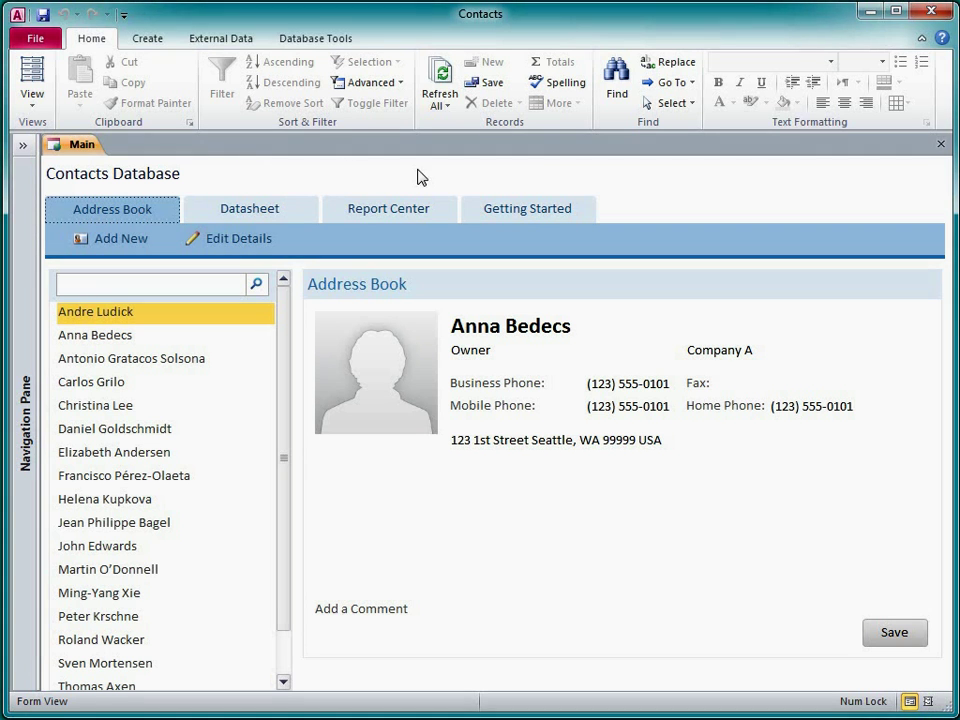
# Close the Main form and create a new Horizontal Tabs navigation form
pyautogui.click(939, 145)
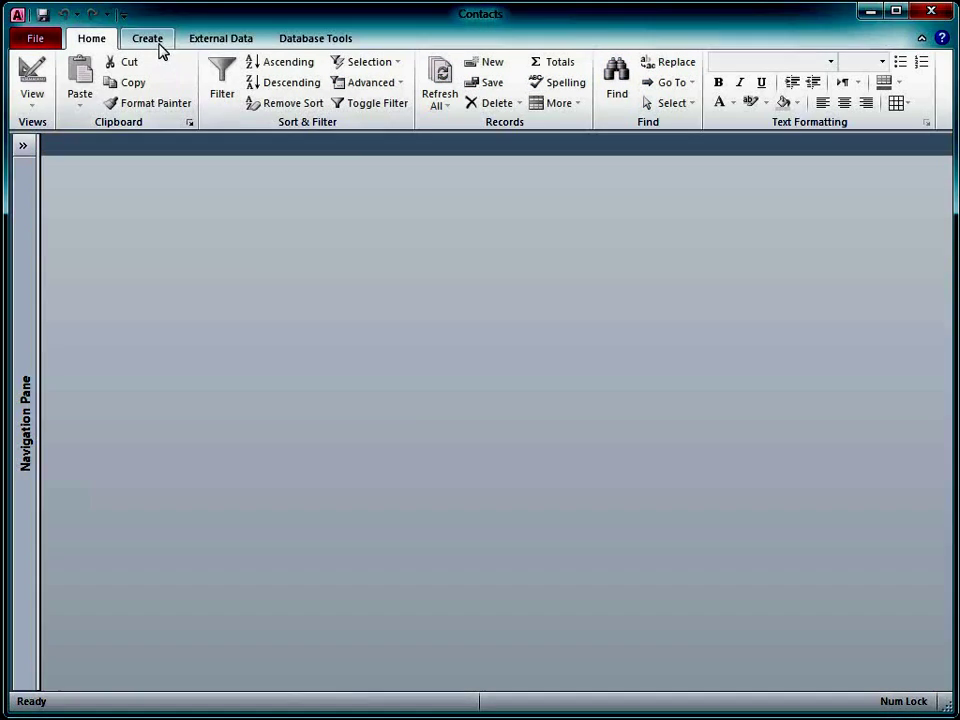
pyautogui.click(156, 42)
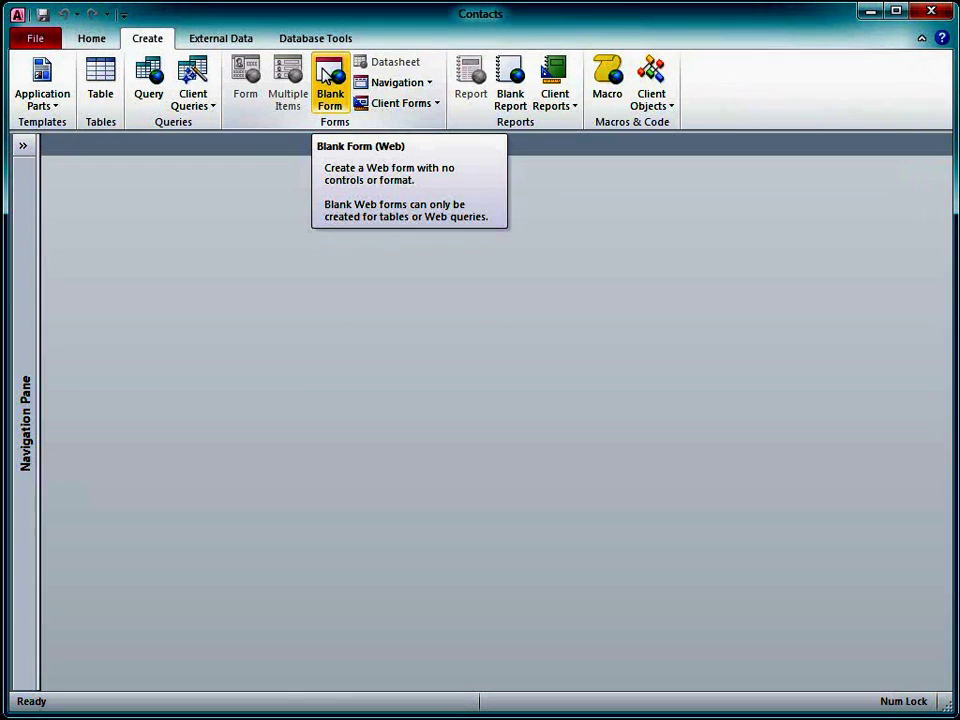
pyautogui.click(416, 86)
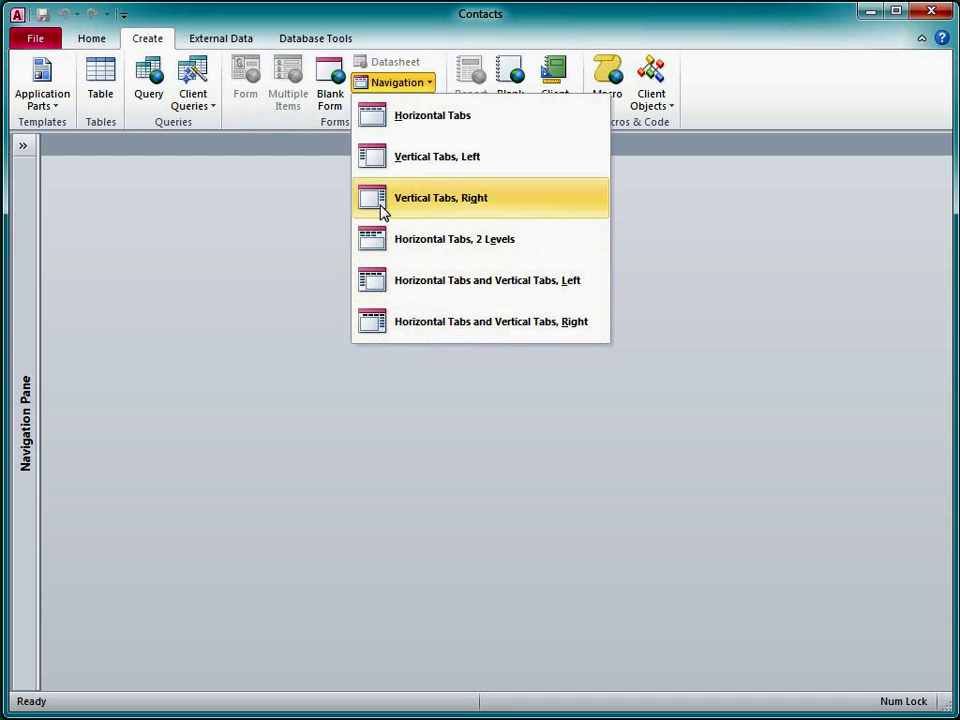
pyautogui.click(378, 128)
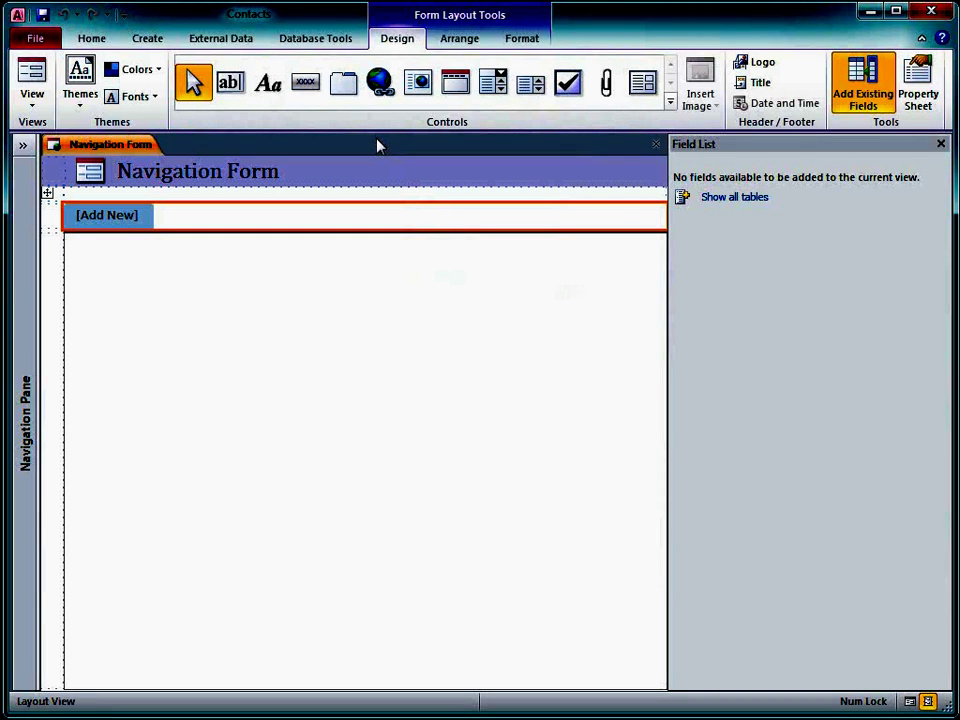
# Close the Field List and expand the Navigation Pane listing all database objects
pyautogui.click(940, 144)
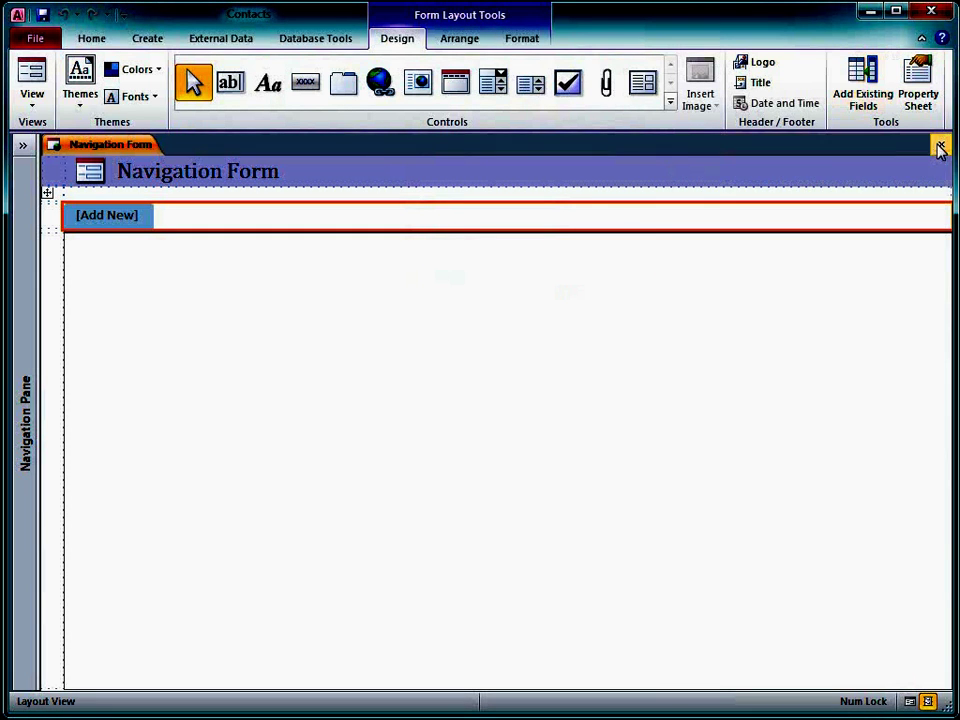
pyautogui.click(24, 147)
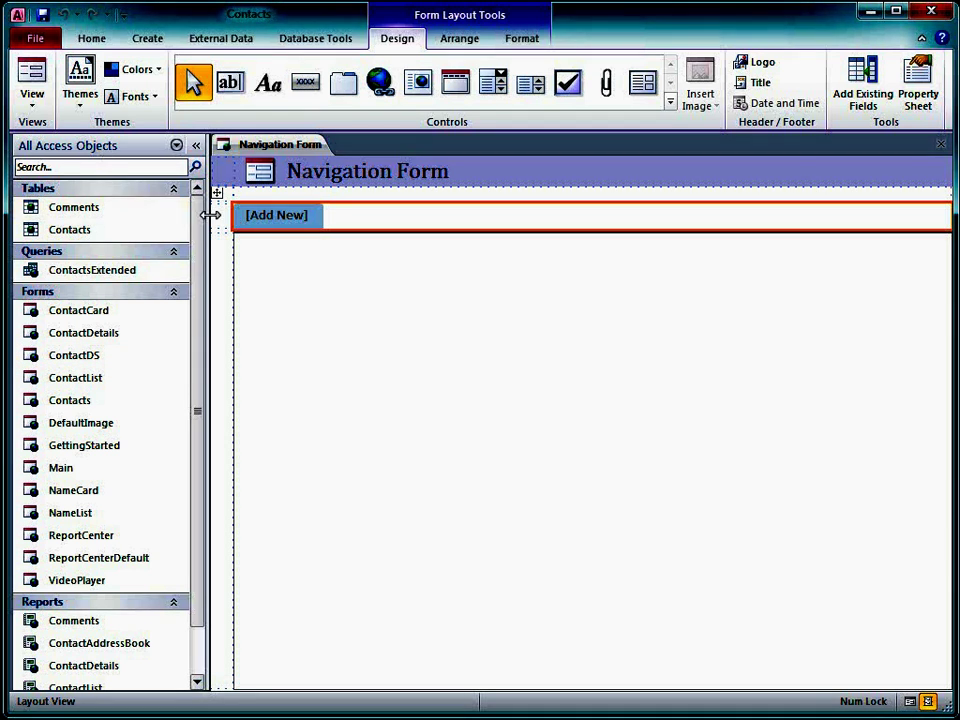
# Turn the [Add New] placeholder into a tab for the ContactDS form
pyautogui.click(298, 224)
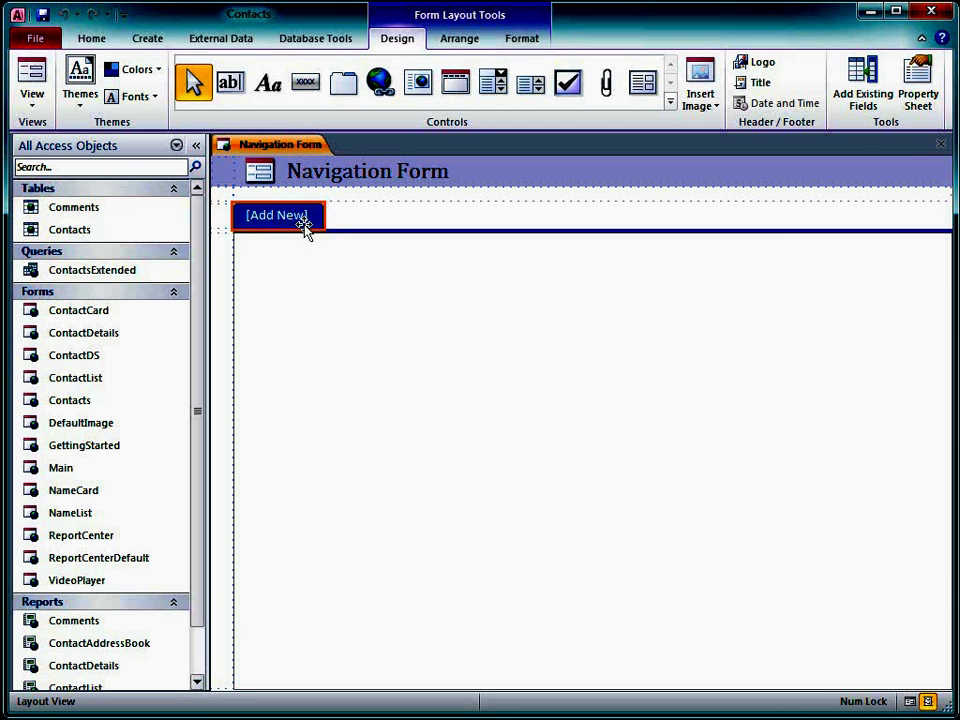
pyautogui.click(305, 223)
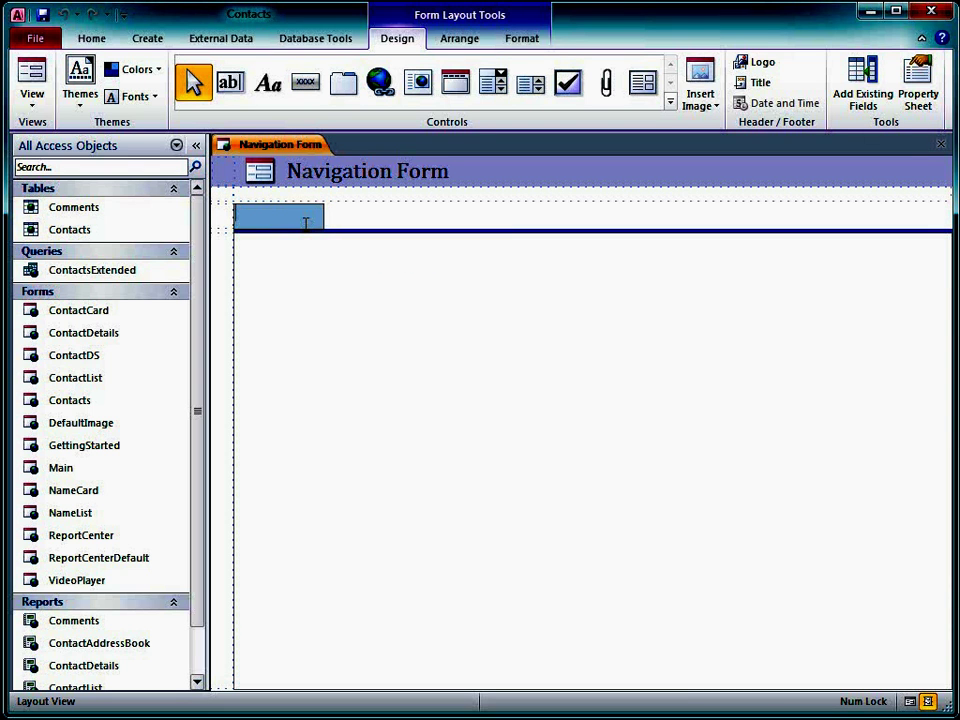
pyautogui.write('Contac')
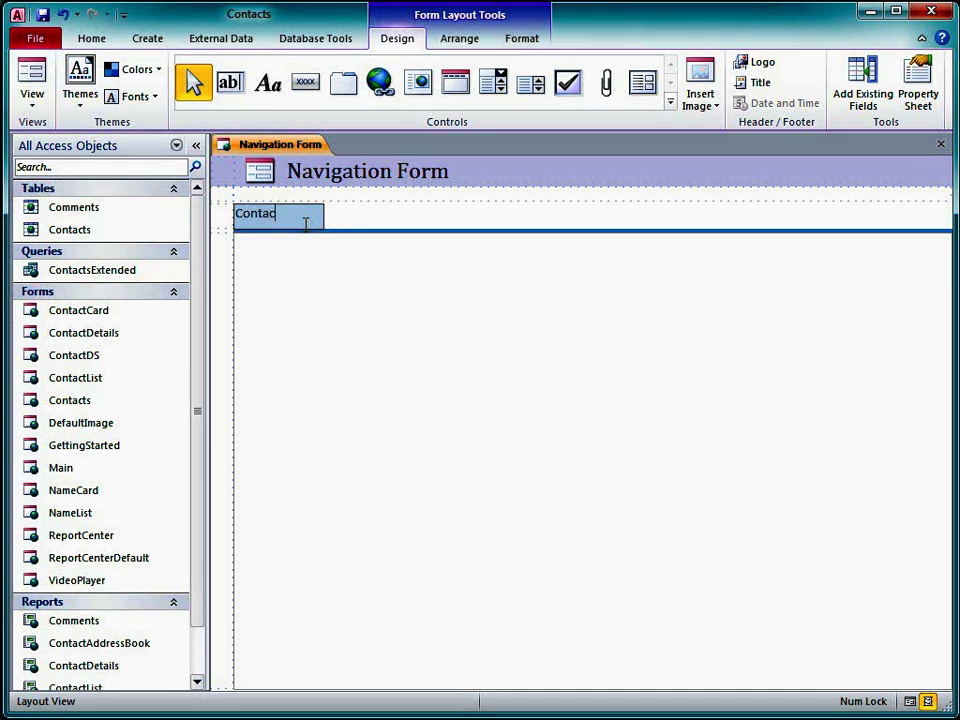
pyautogui.write('tDS')
pyautogui.press('Return')
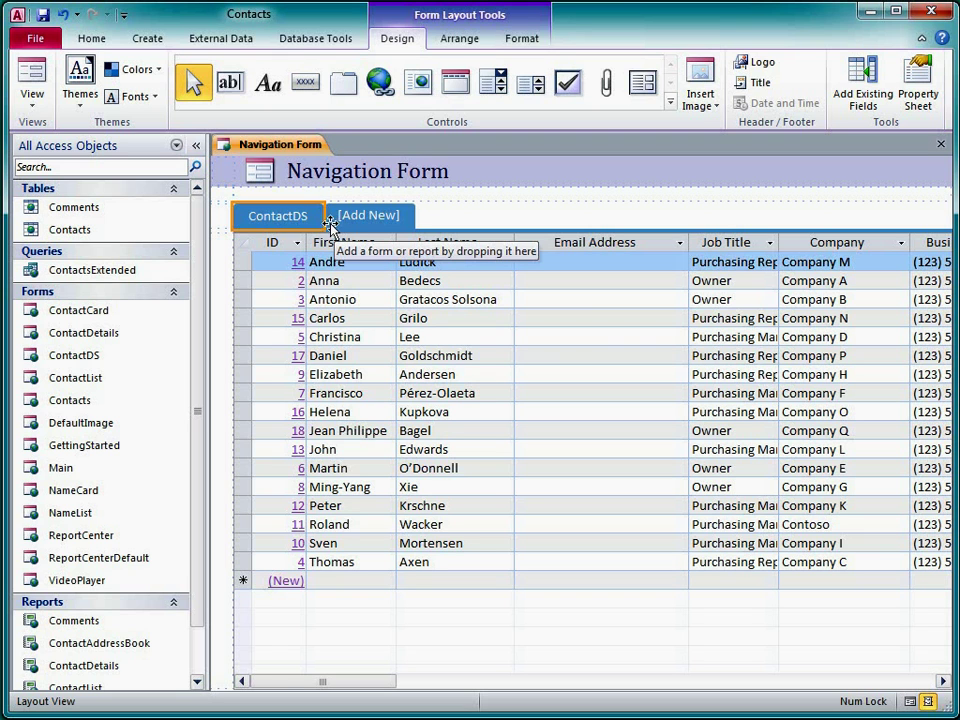
# Rename the ContactDS tab to Datasheet
pyautogui.click(319, 216)
pyautogui.doubleClick(320, 218)
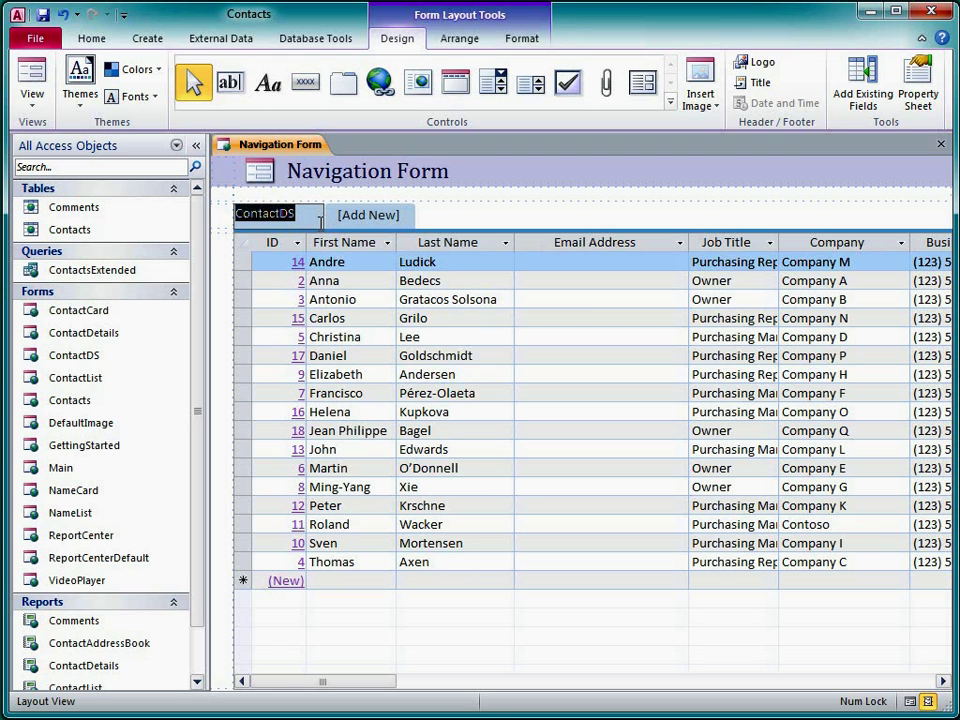
pyautogui.write('Datasheet')
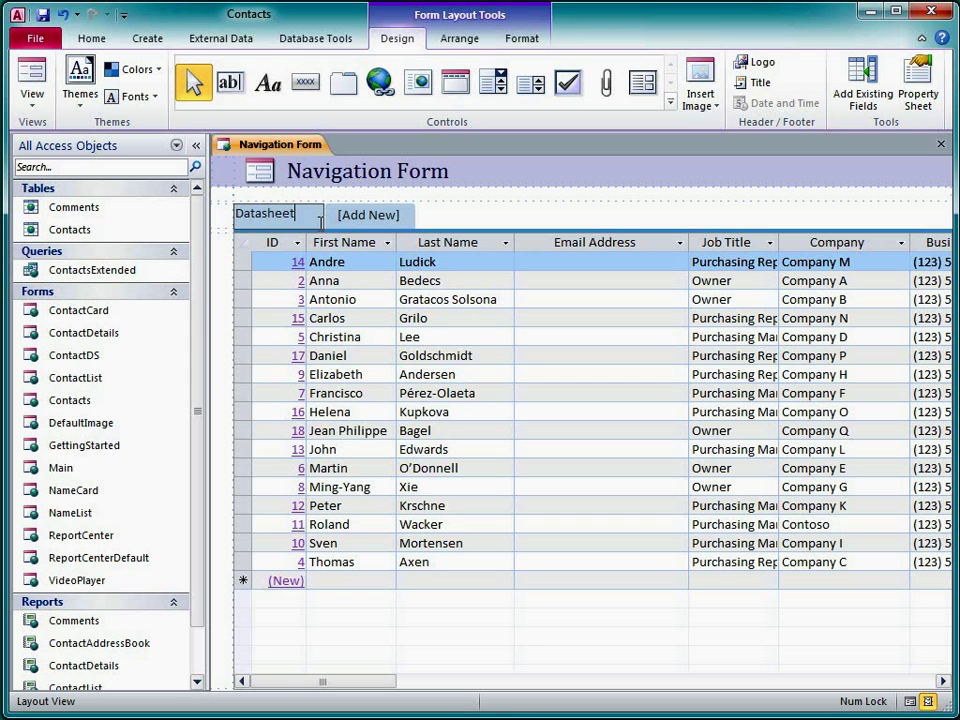
pyautogui.press('Return')
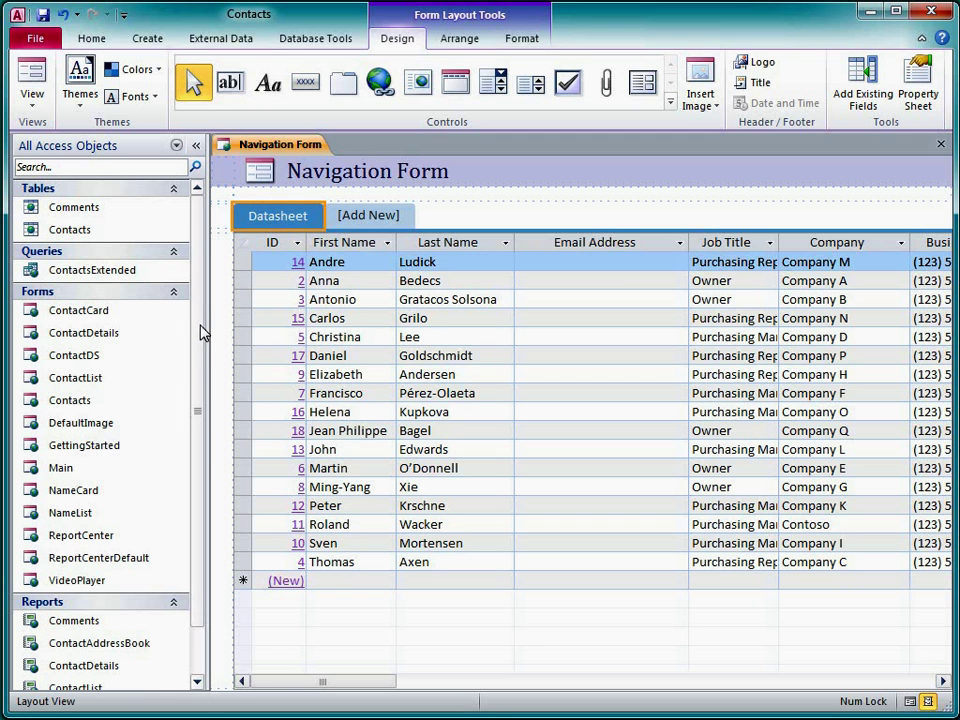
pyautogui.scroll(-2, 200, 340)
# Drag the ContactList report onto the navigation bar to make a ContactList tab
pyautogui.moveTo(108, 640); pyautogui.dragTo(375, 218)
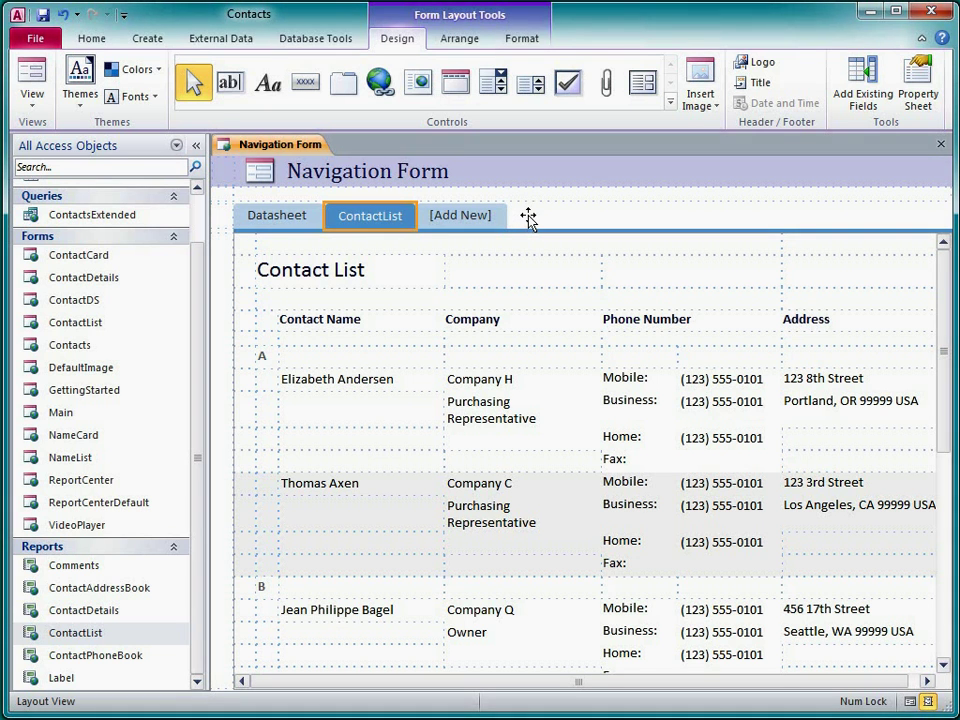
# Insert a new navigation button before [Add New] and caption it Contact Details
pyautogui.rightClick(499, 221)
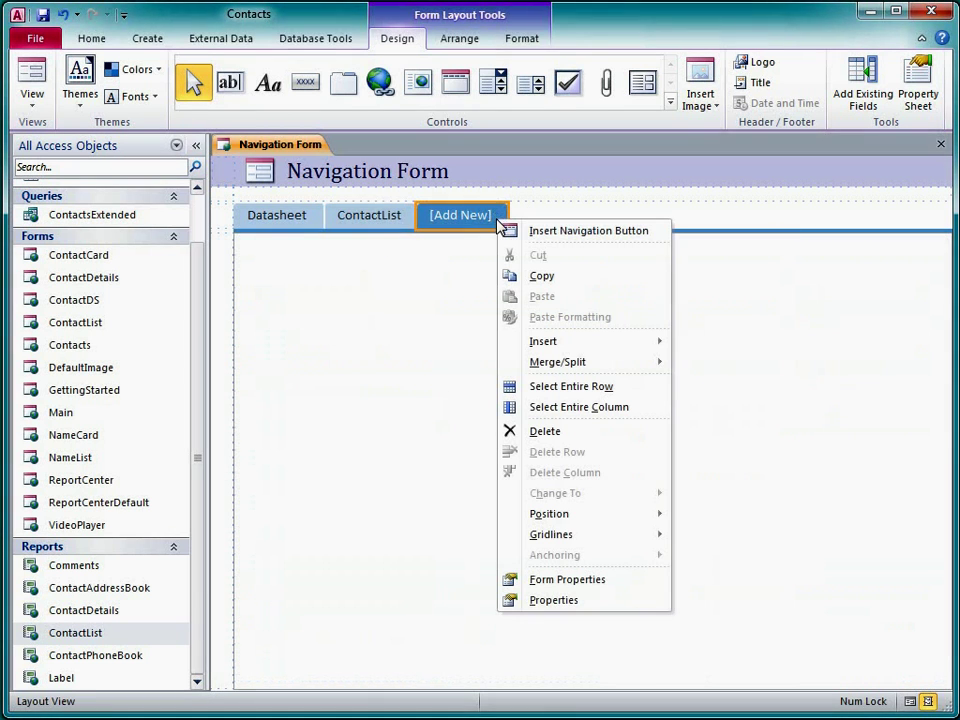
pyautogui.click(552, 231)
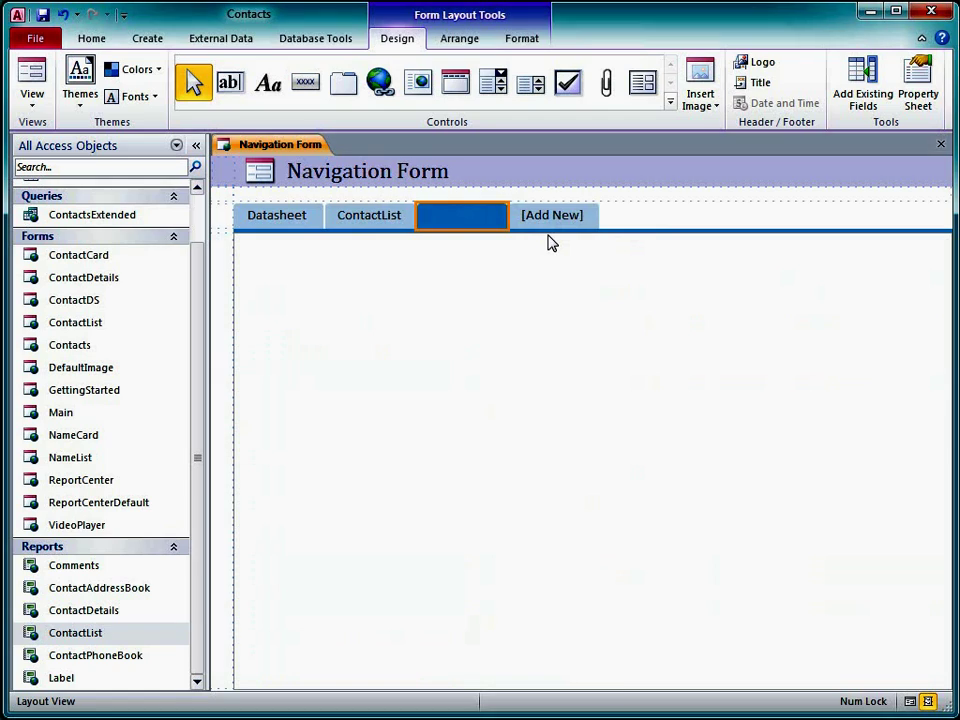
pyautogui.click(916, 104)
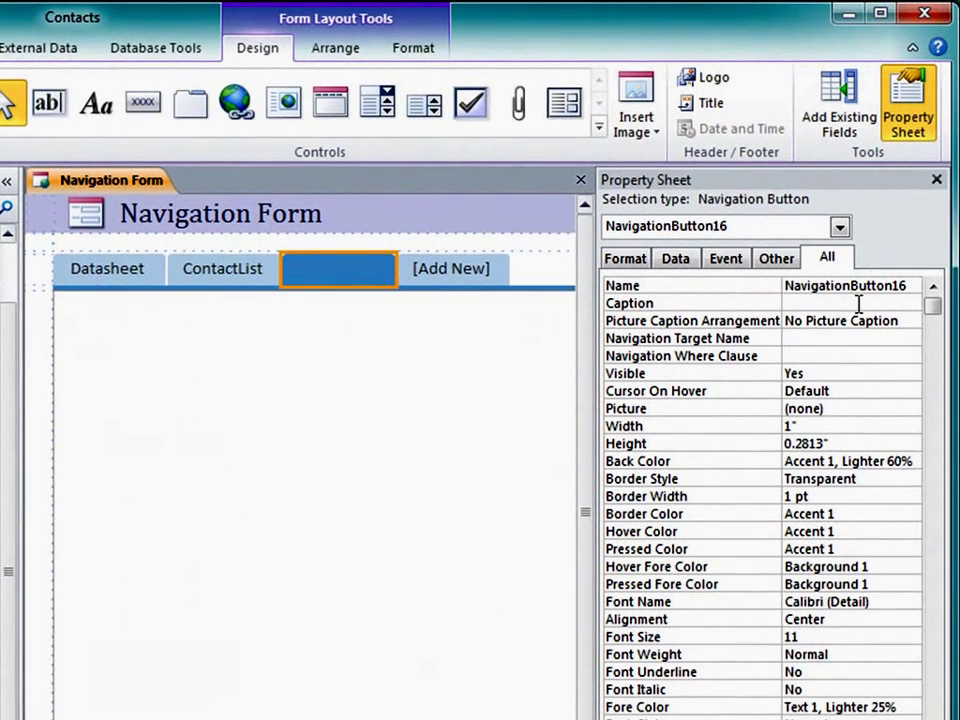
pyautogui.click(874, 260)
pyautogui.write('Contact D')
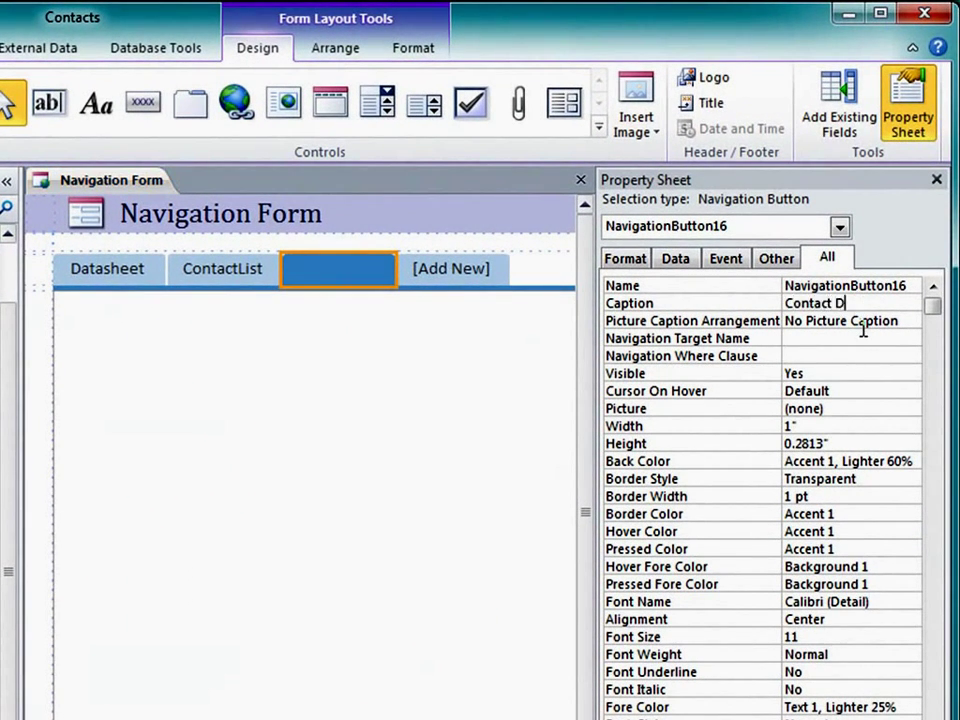
pyautogui.write('etails')
pyautogui.click(860, 338)
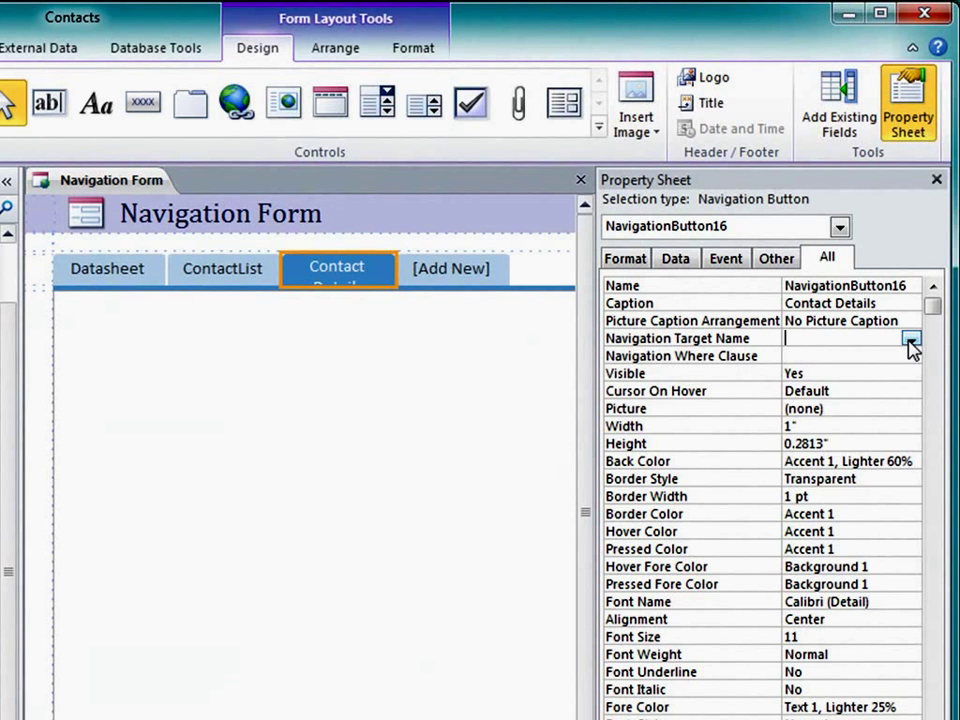
# Set the button's Navigation Target Name to ContactDetails and widen the tab to fit
pyautogui.click(910, 340)
pyautogui.click(911, 599)
pyautogui.click(911, 599)
pyautogui.click(911, 599)
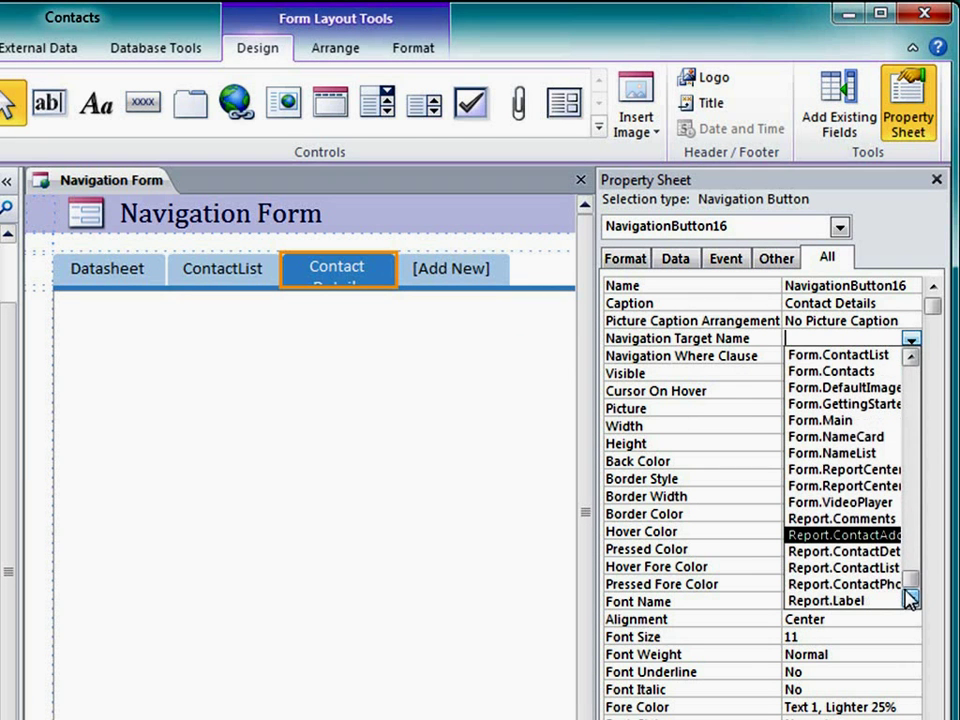
pyautogui.click(885, 551)
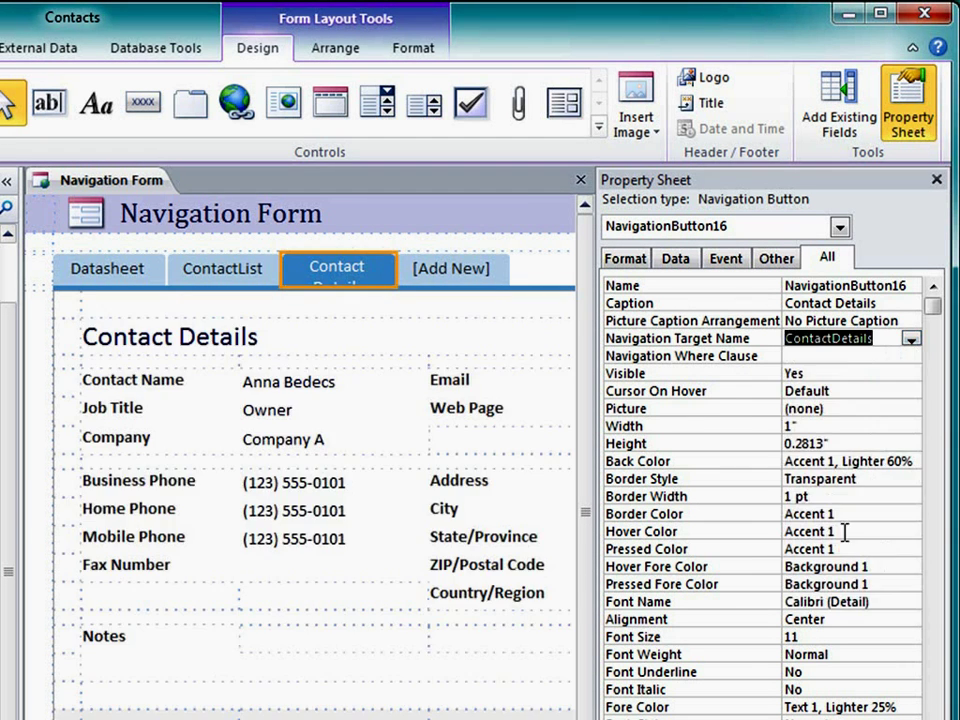
pyautogui.moveTo(396, 273); pyautogui.dragTo(440, 281)
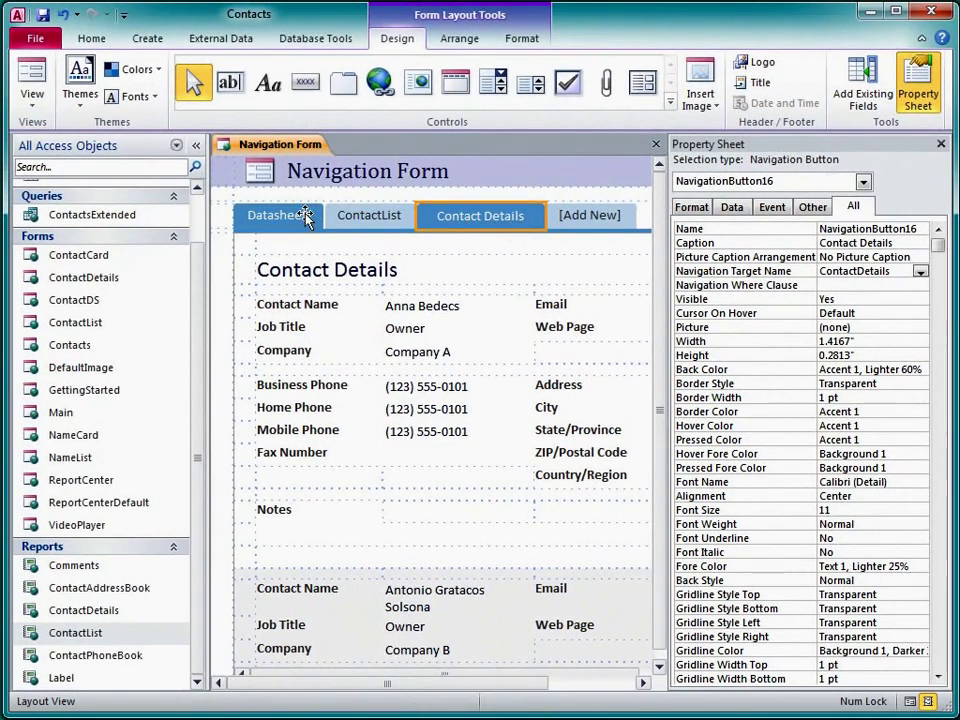
# Save the navigation form, bringing up the Save As prompt proposing Navigation Form
pyautogui.rightClick(149, 277)
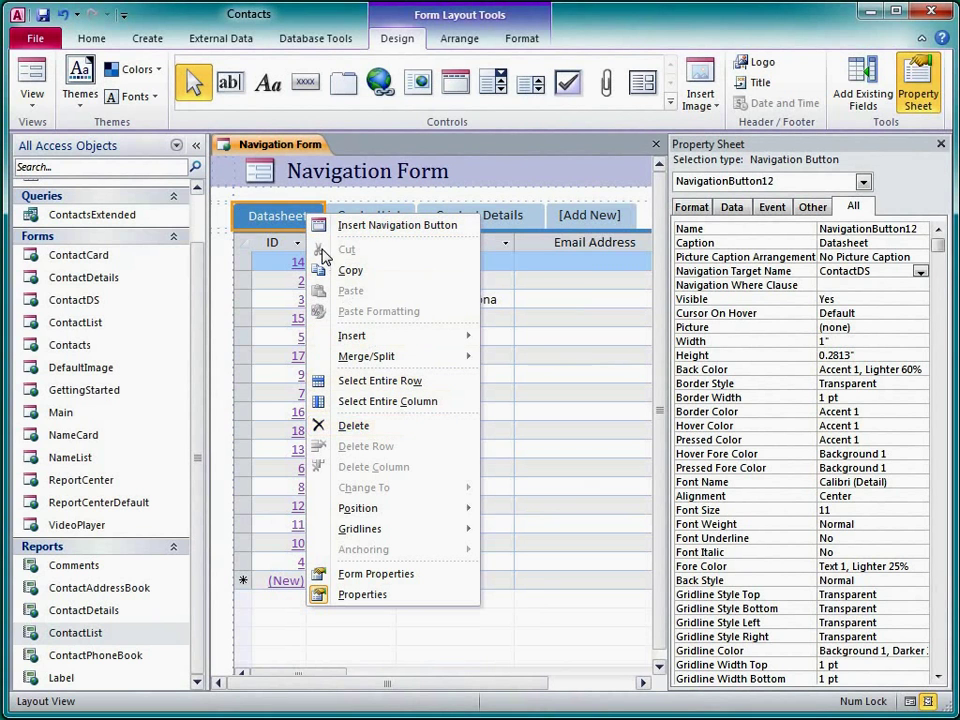
pyautogui.click(303, 222)
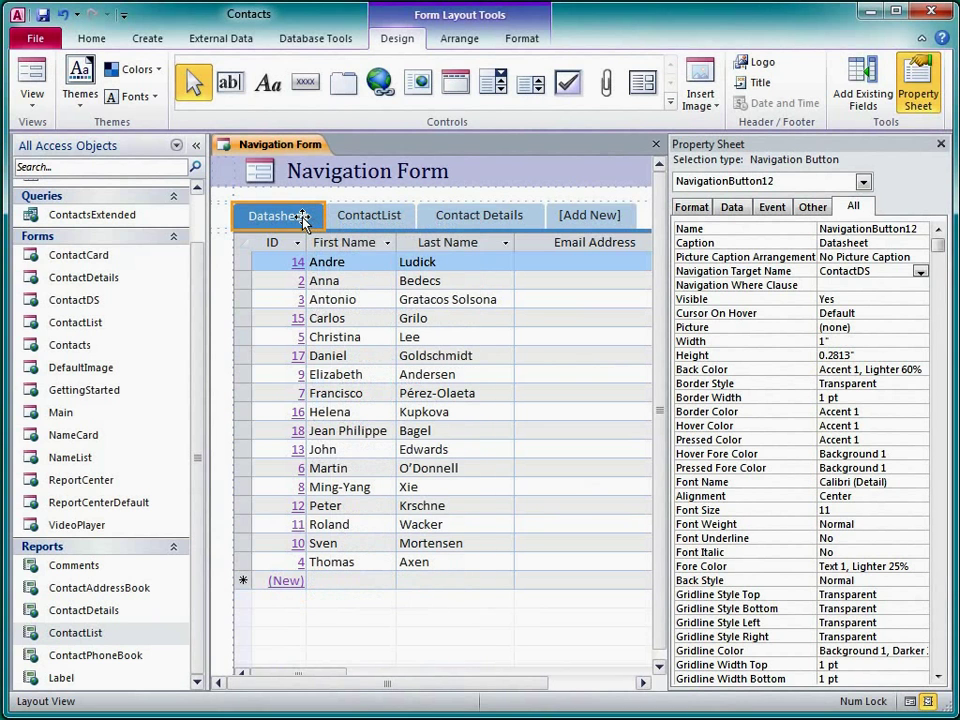
pyautogui.click(42, 14)
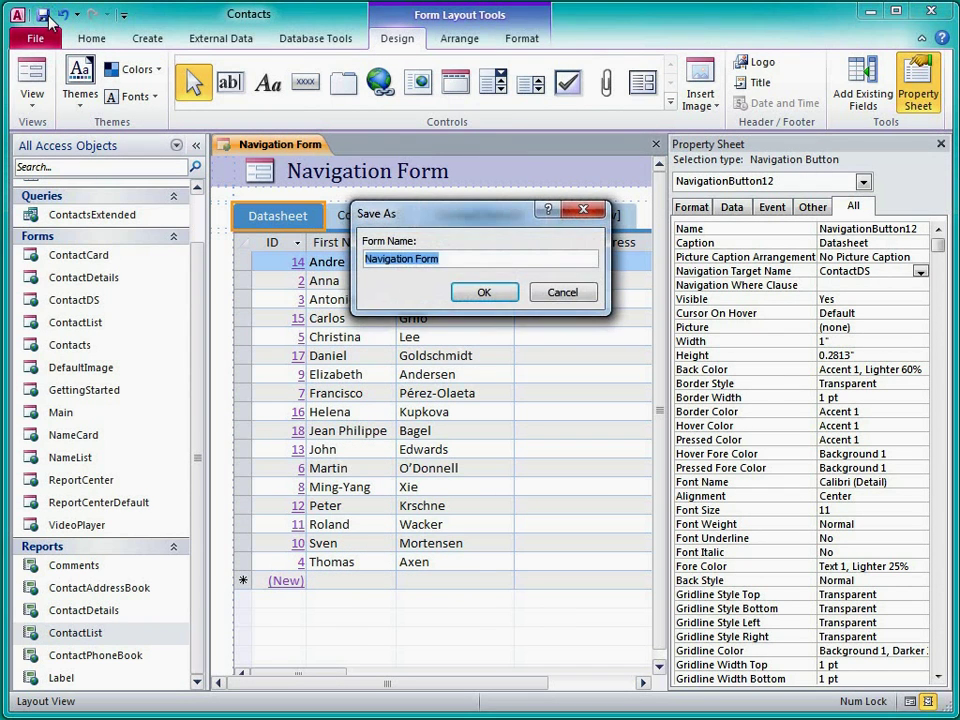
# Save the form as Navigation Form and change its header title to Home
pyautogui.click(478, 292)
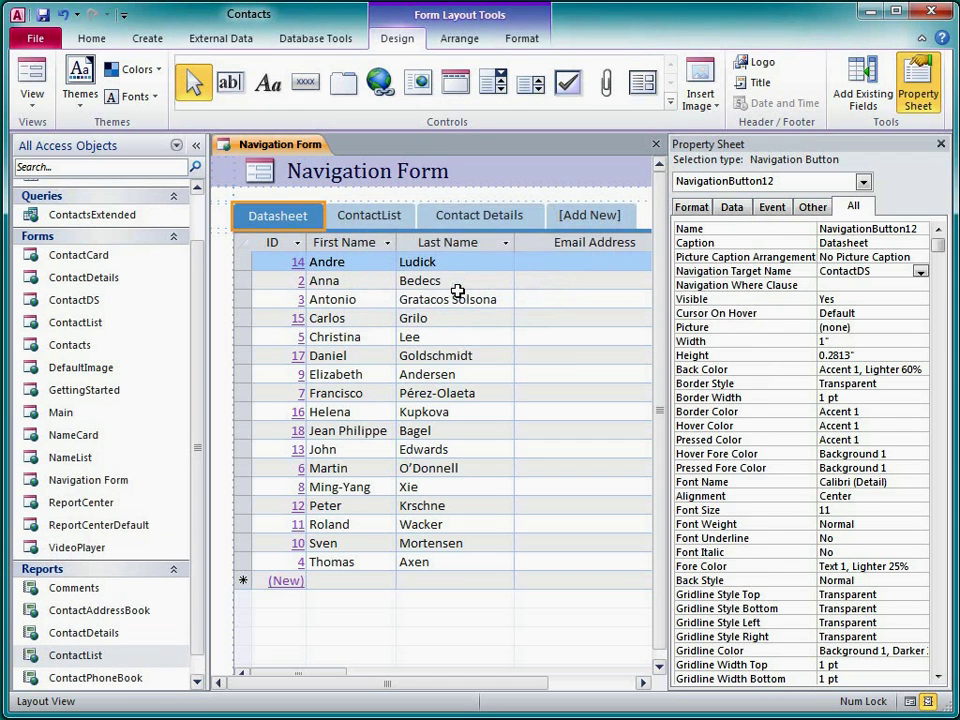
pyautogui.click(456, 172)
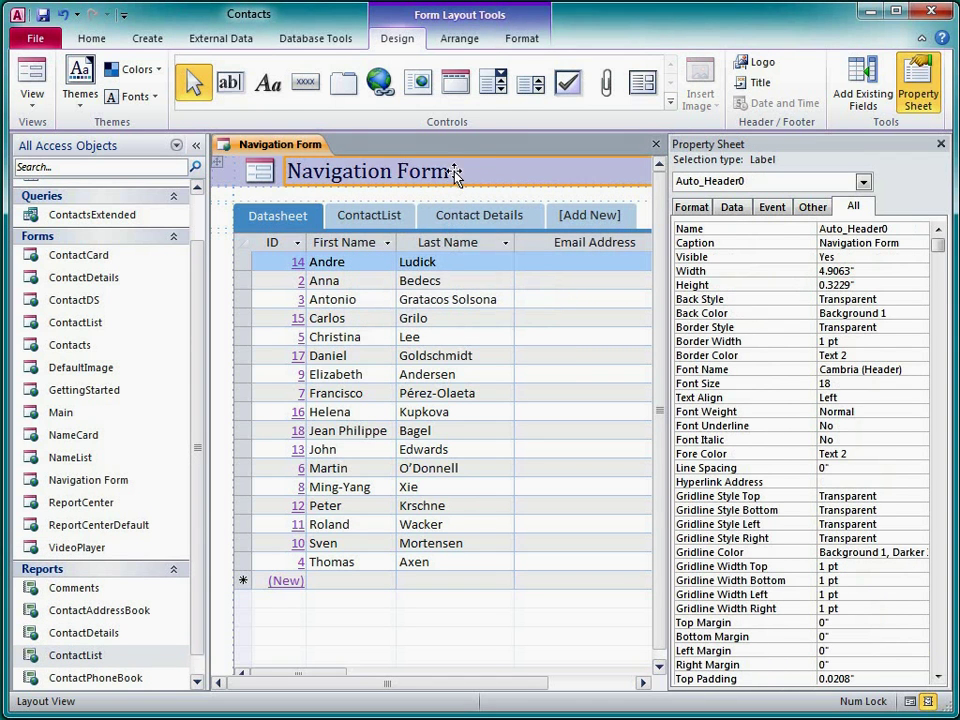
pyautogui.click(456, 172)
pyautogui.moveTo(452, 172); pyautogui.dragTo(327, 172)
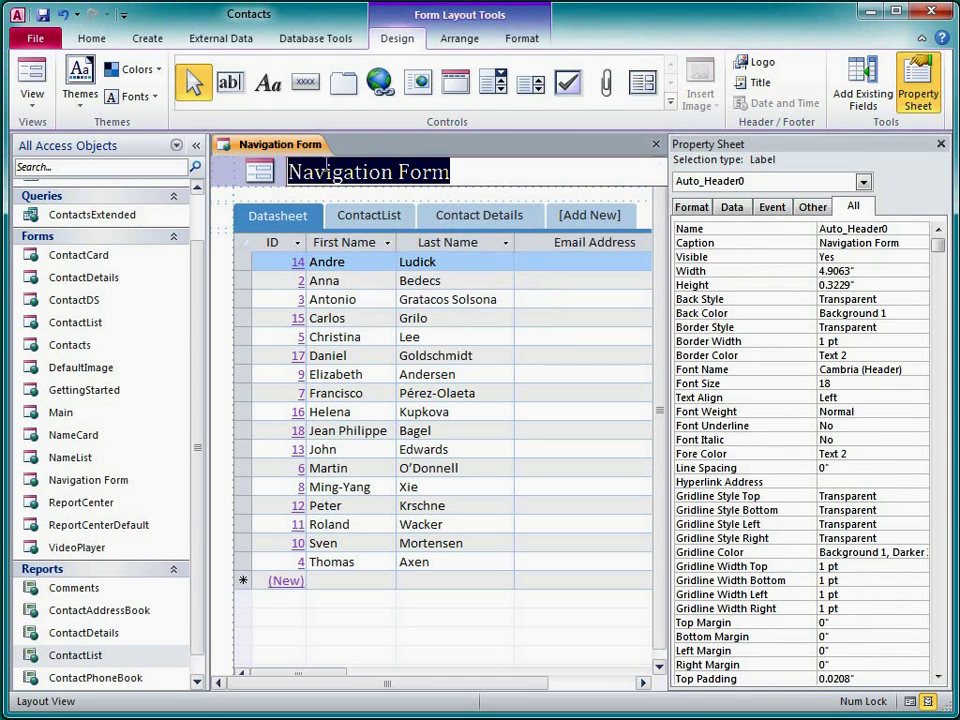
pyautogui.write('Home')
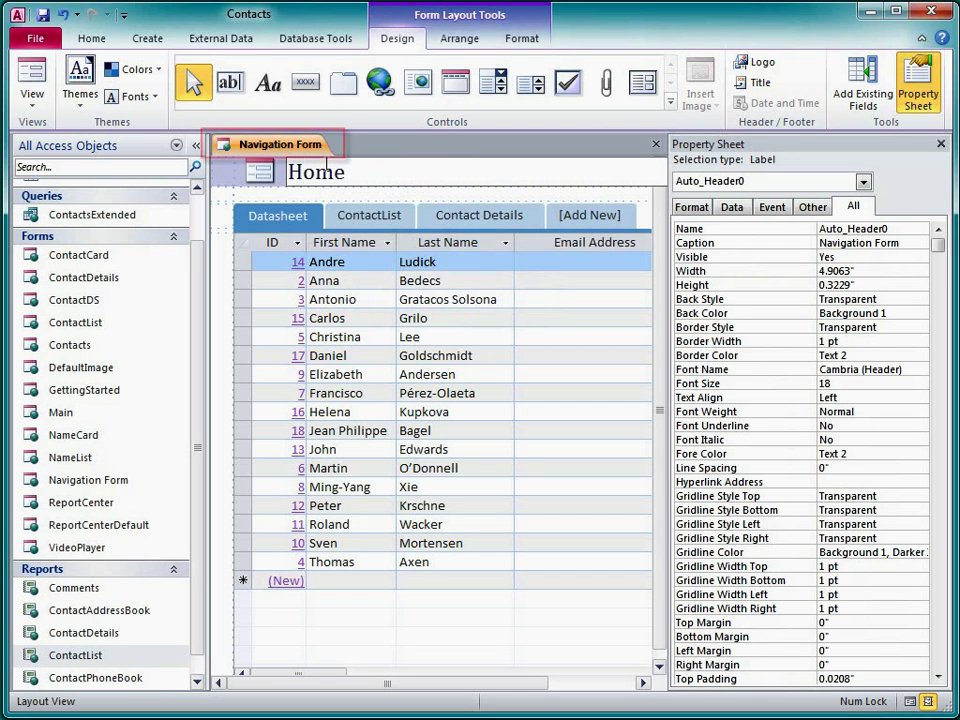
pyautogui.press('Return')
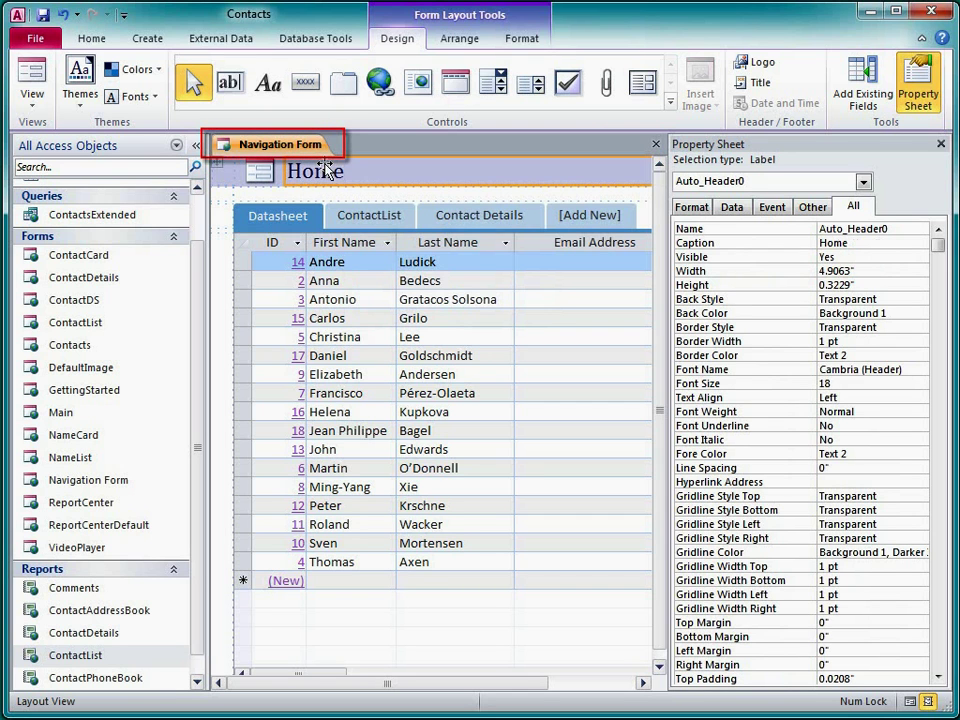
# Set the form's Caption property to Contacts Database through Form Properties
pyautogui.rightClick(427, 176)
pyautogui.click(440, 531)
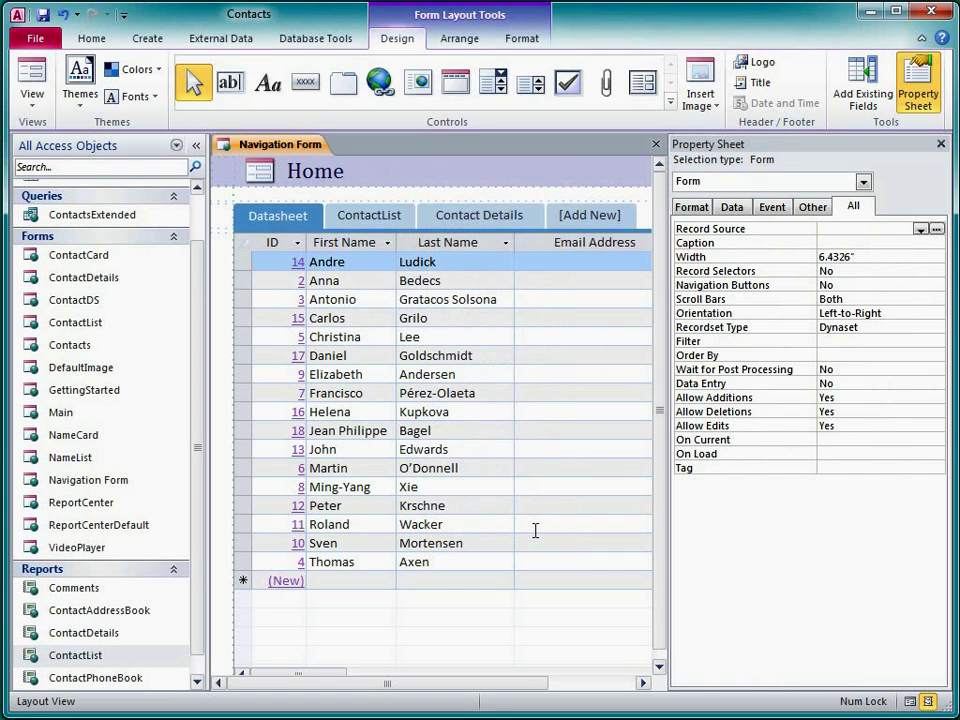
pyautogui.click(835, 243)
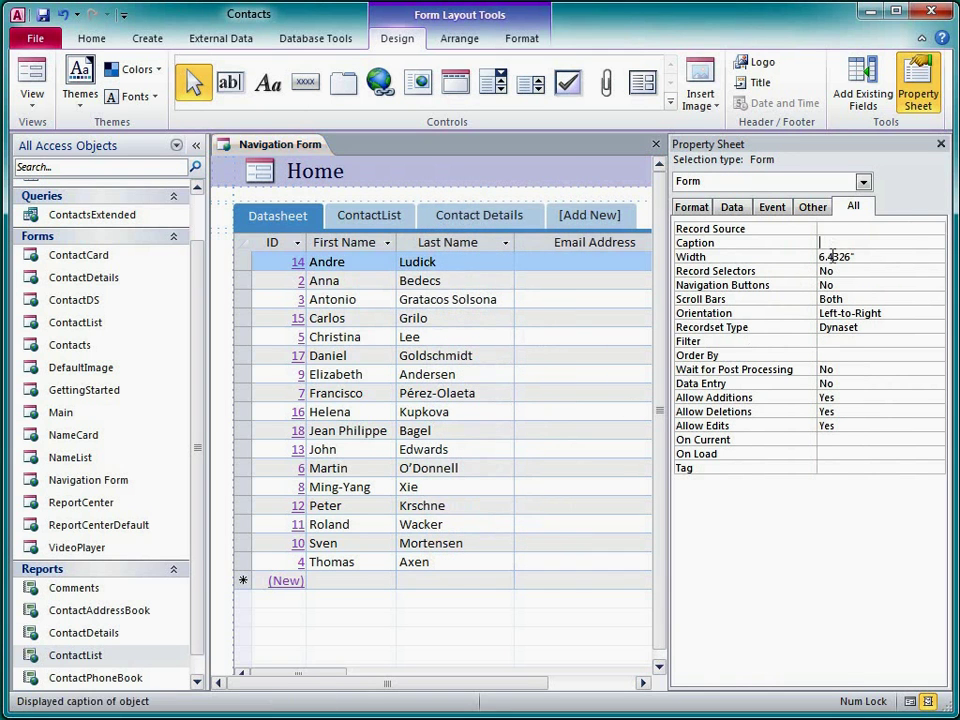
pyautogui.write('Contacts Database')
pyautogui.press('Return')
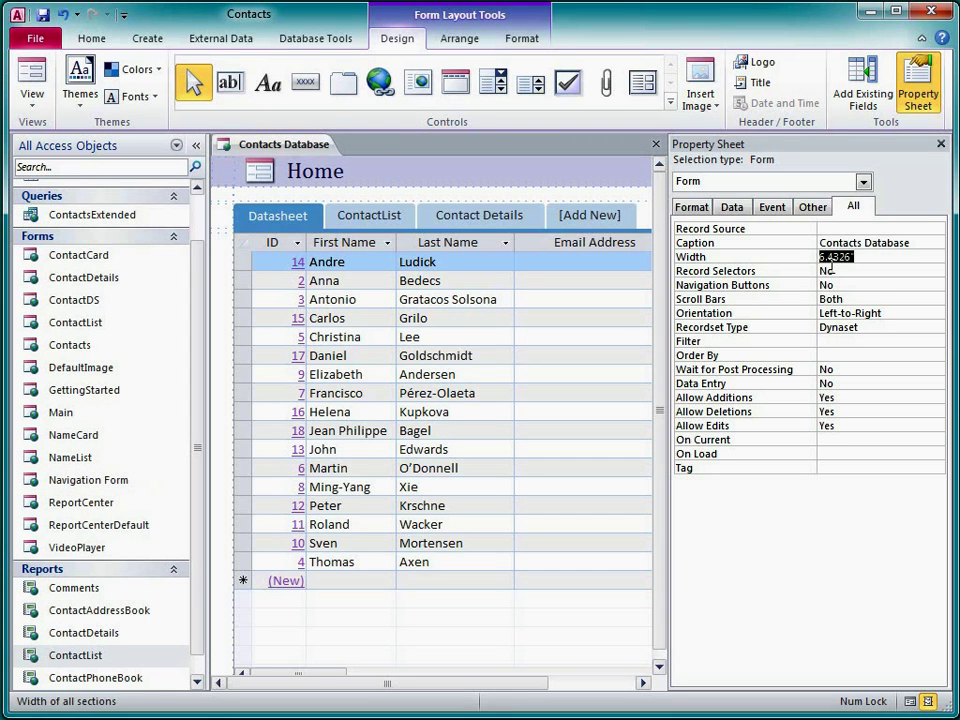
# Close the Property Sheet and preview the Themes gallery without applying a theme
pyautogui.click(940, 144)
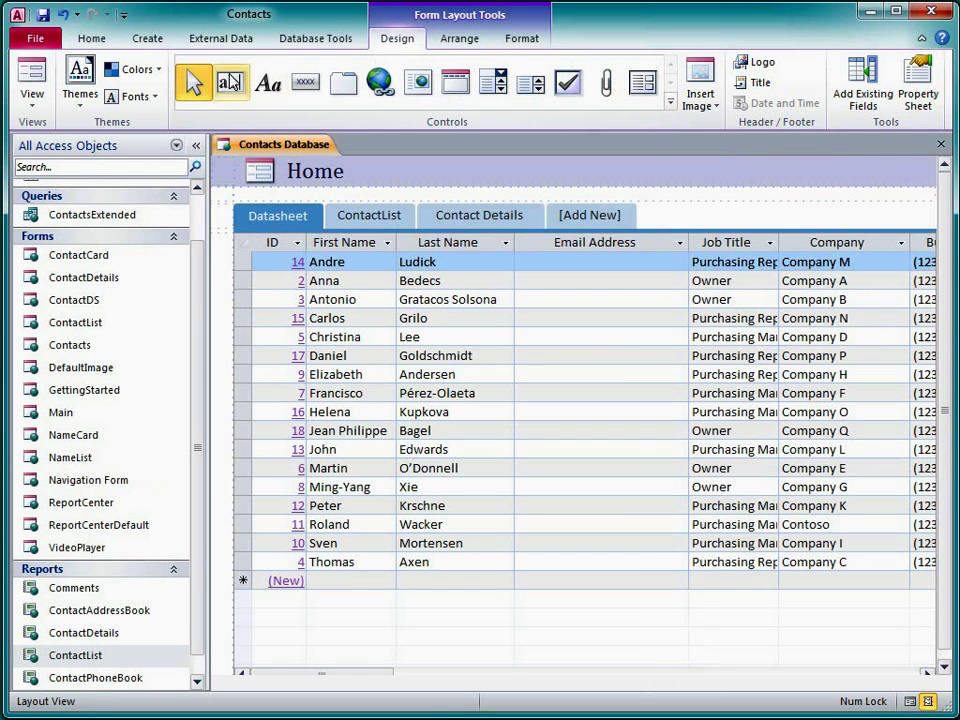
pyautogui.click(89, 100)
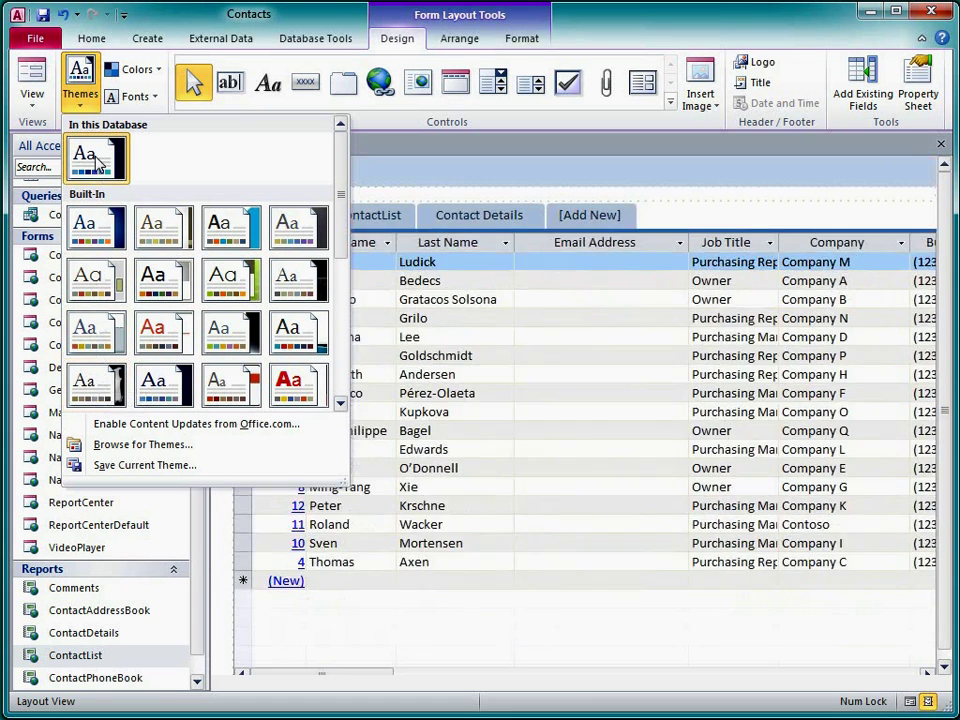
pyautogui.click(96, 116)
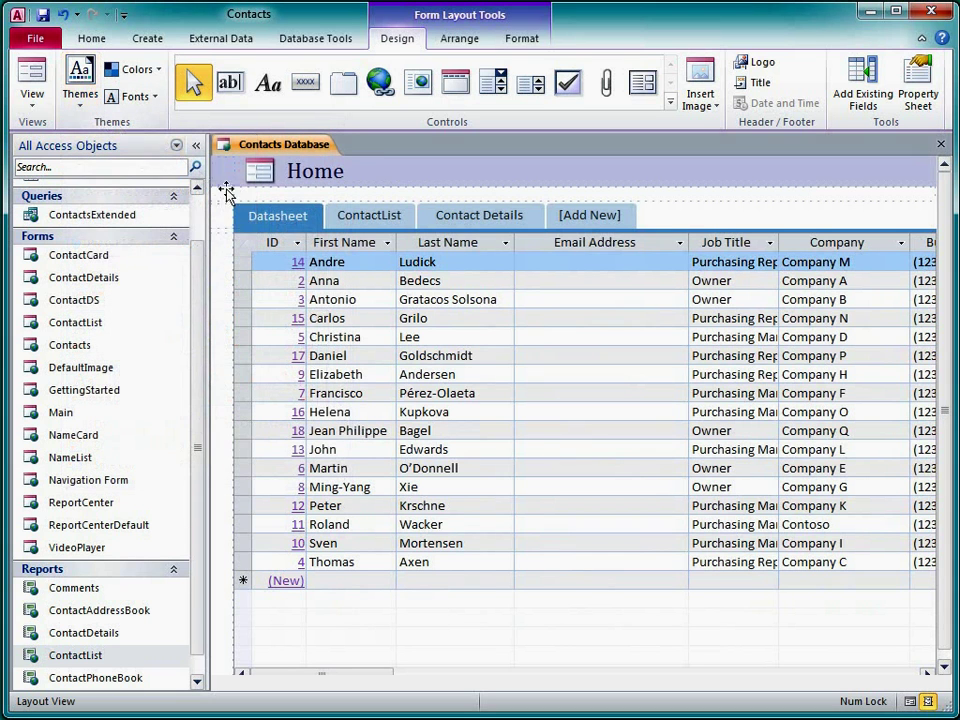
# Give the Datasheet tab a dark teal quick style and a new angled button shape
pyautogui.click(258, 213)
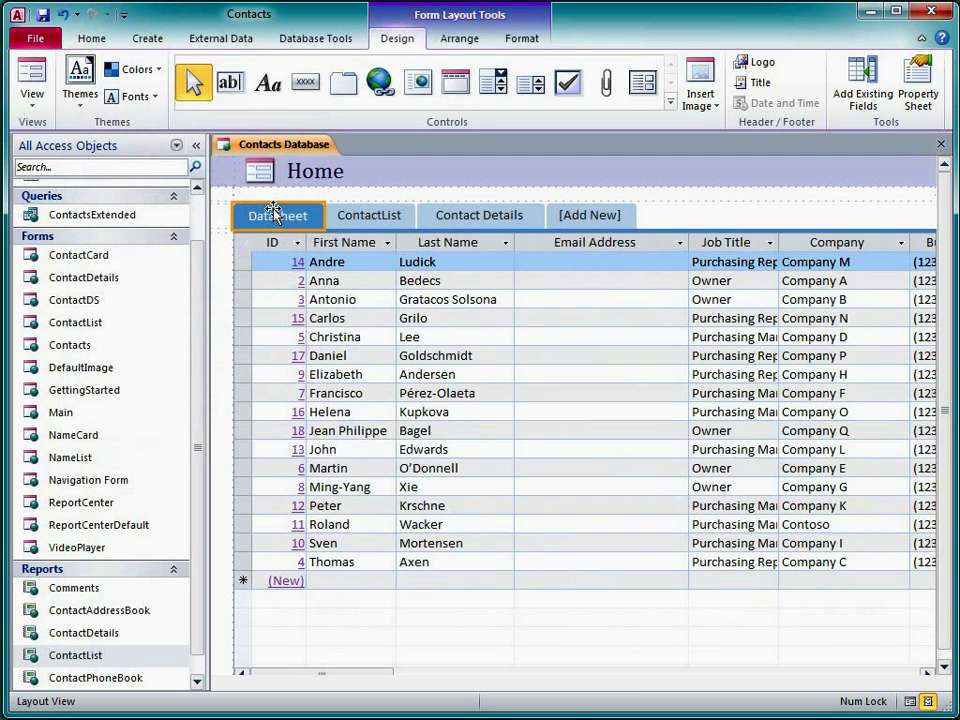
pyautogui.click(522, 42)
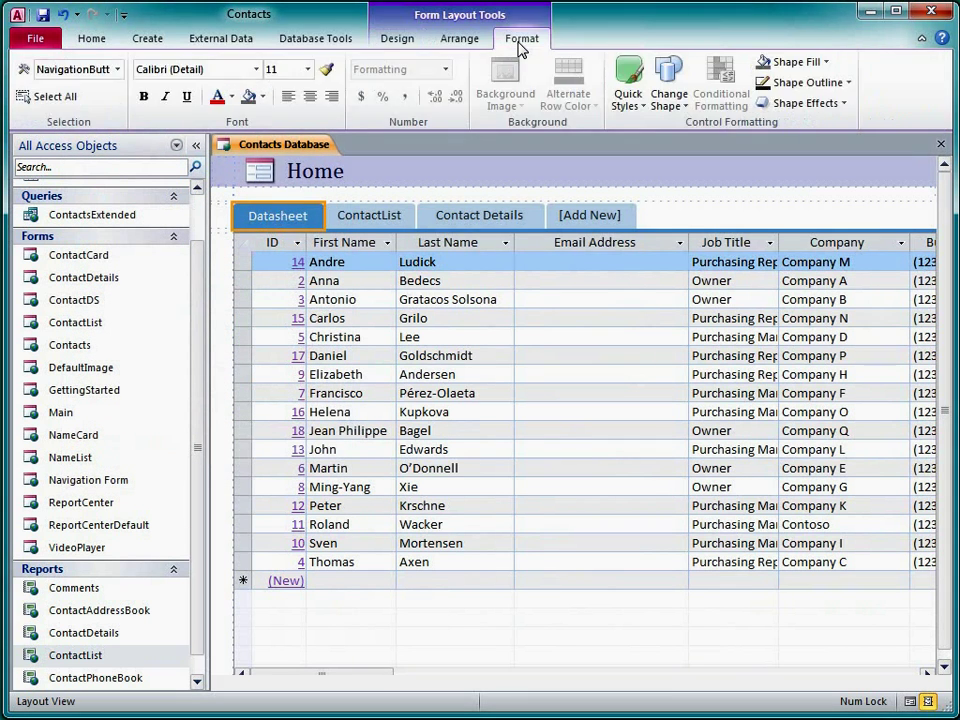
pyautogui.click(626, 104)
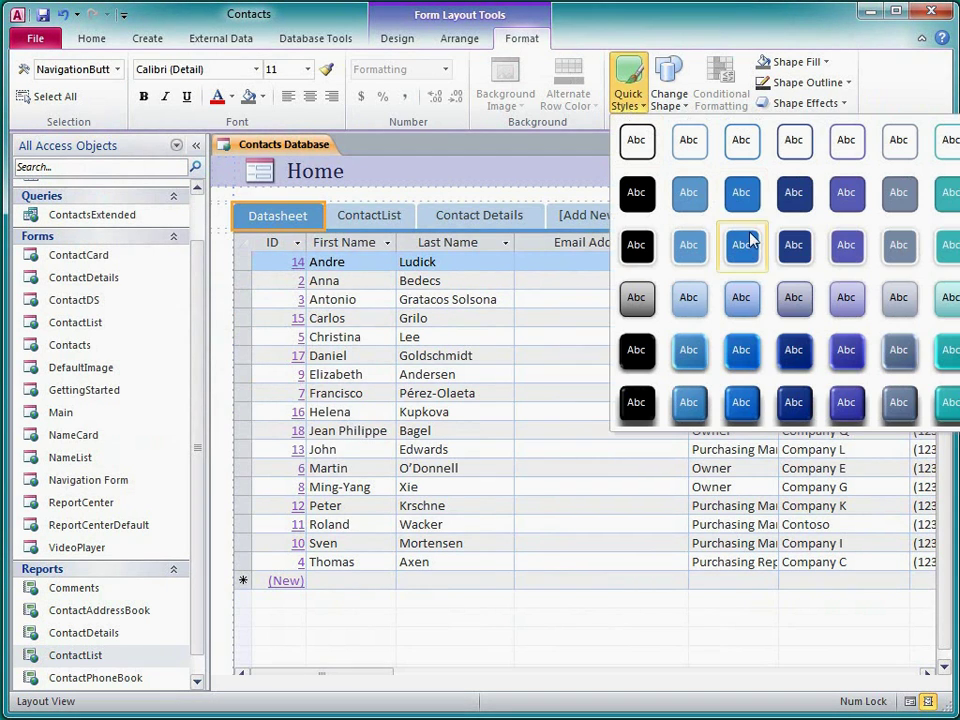
pyautogui.click(944, 402)
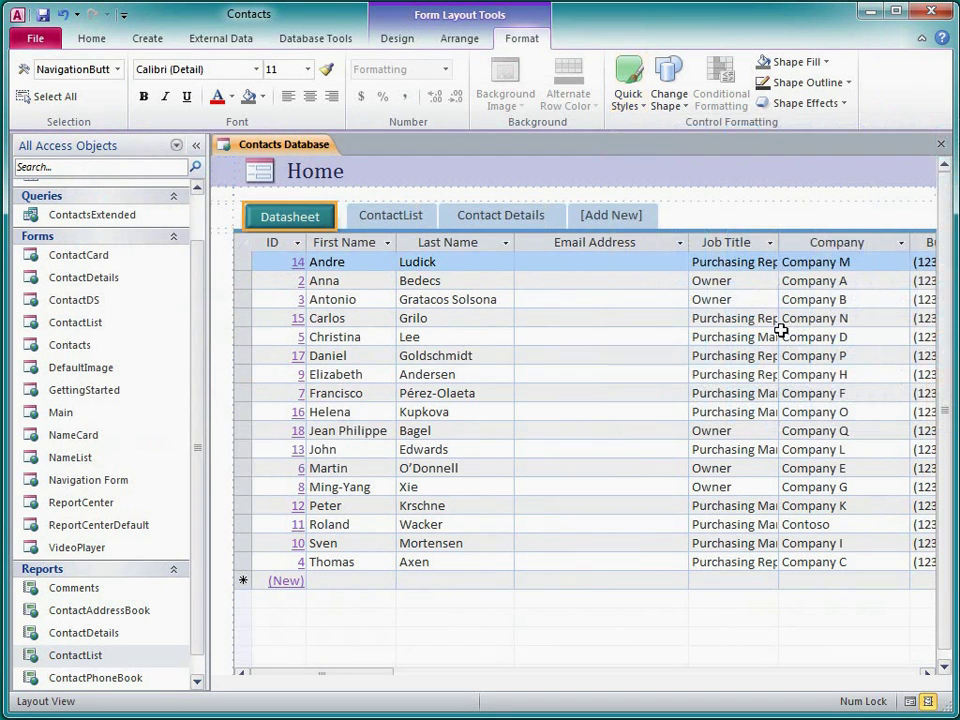
pyautogui.click(669, 97)
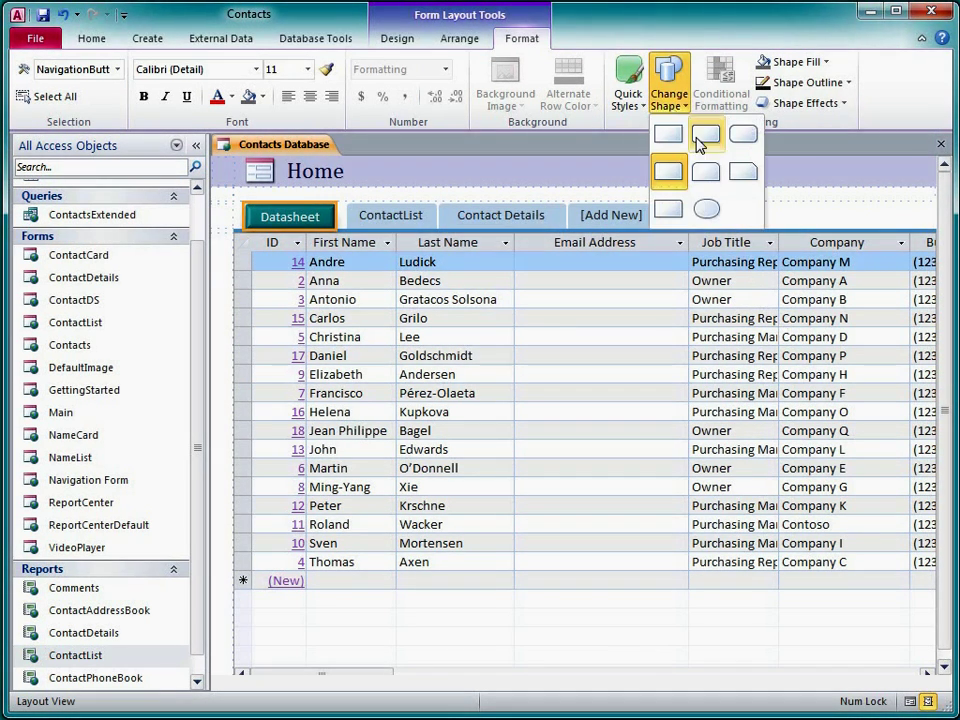
pyautogui.click(737, 177)
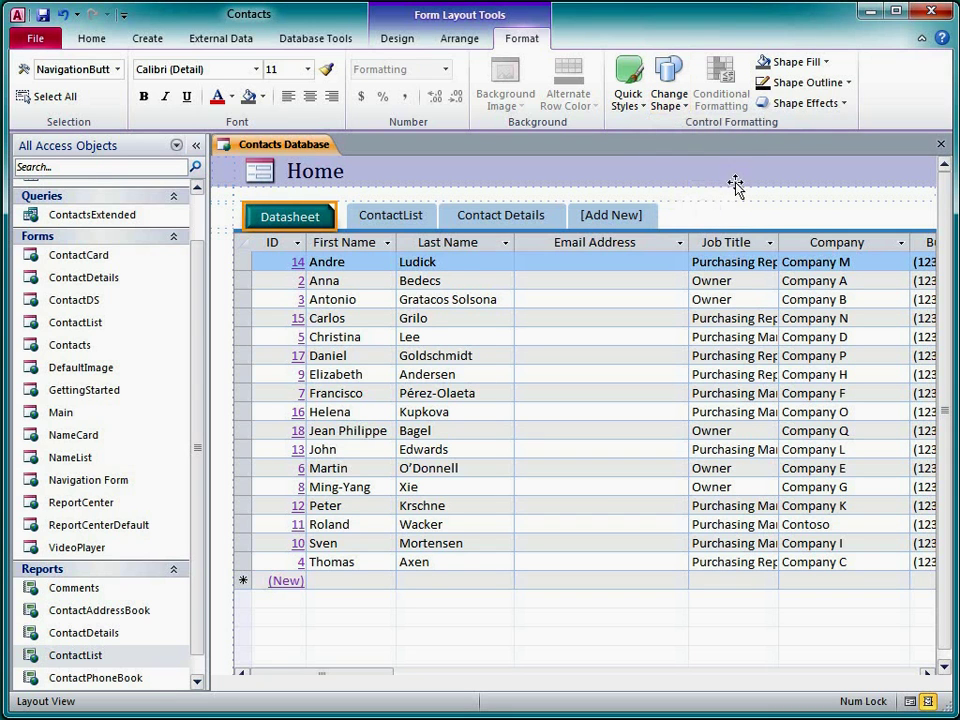
pyautogui.click(733, 210)
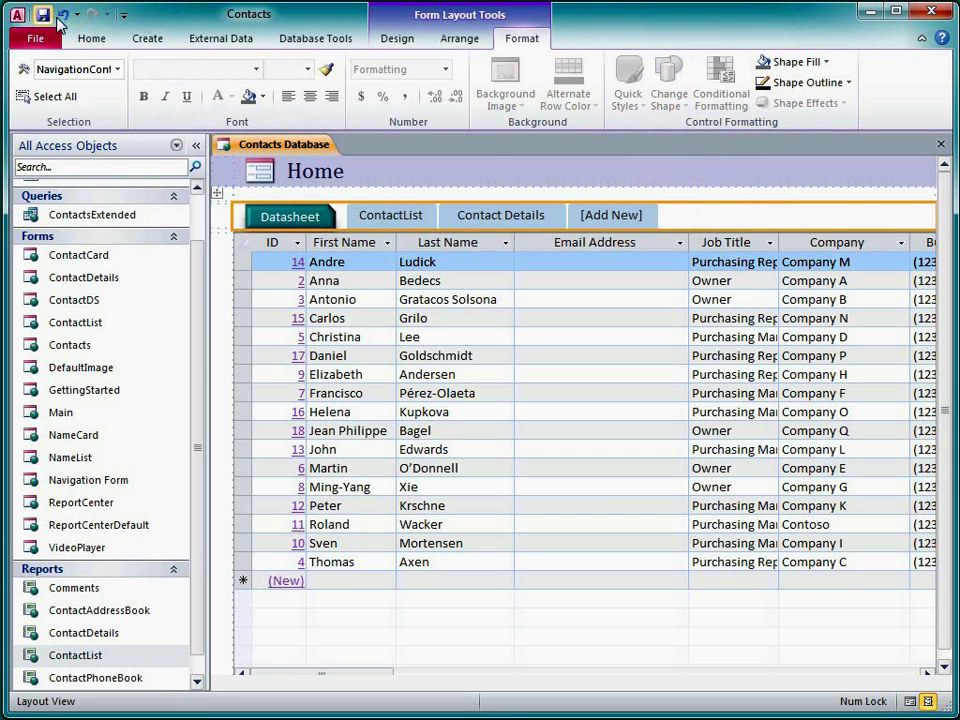
# Switch the Home navigation form to Form View
pyautogui.click(88, 38)
pyautogui.click(47, 101)
pyautogui.click(71, 135)
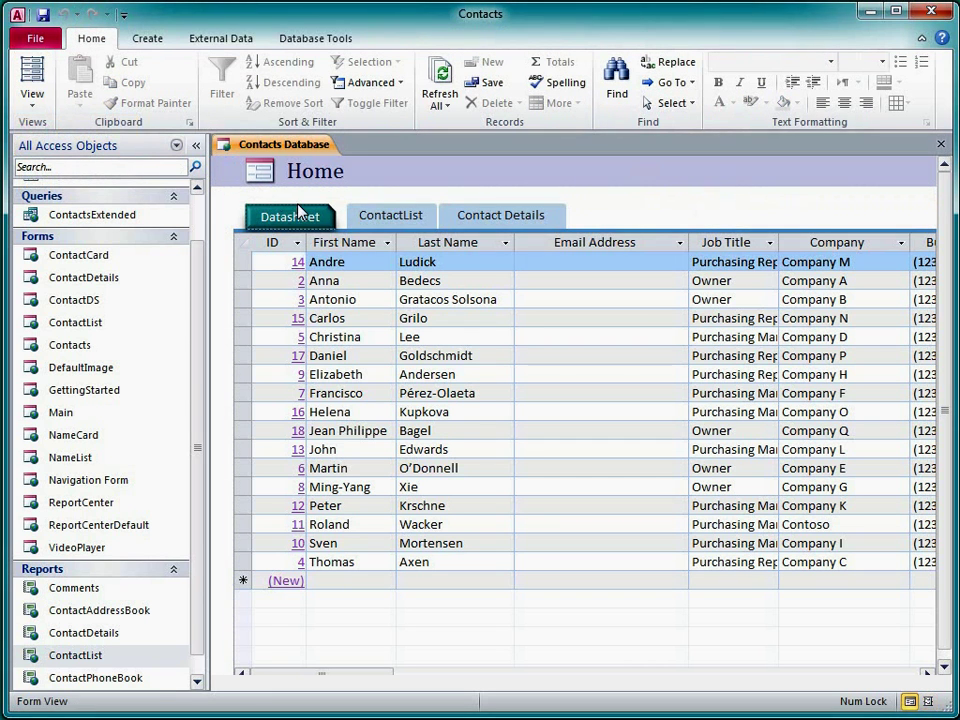
# Try the ContactList, Contact Details and Datasheet tabs, ending on the contacts datasheet
pyautogui.click(383, 220)
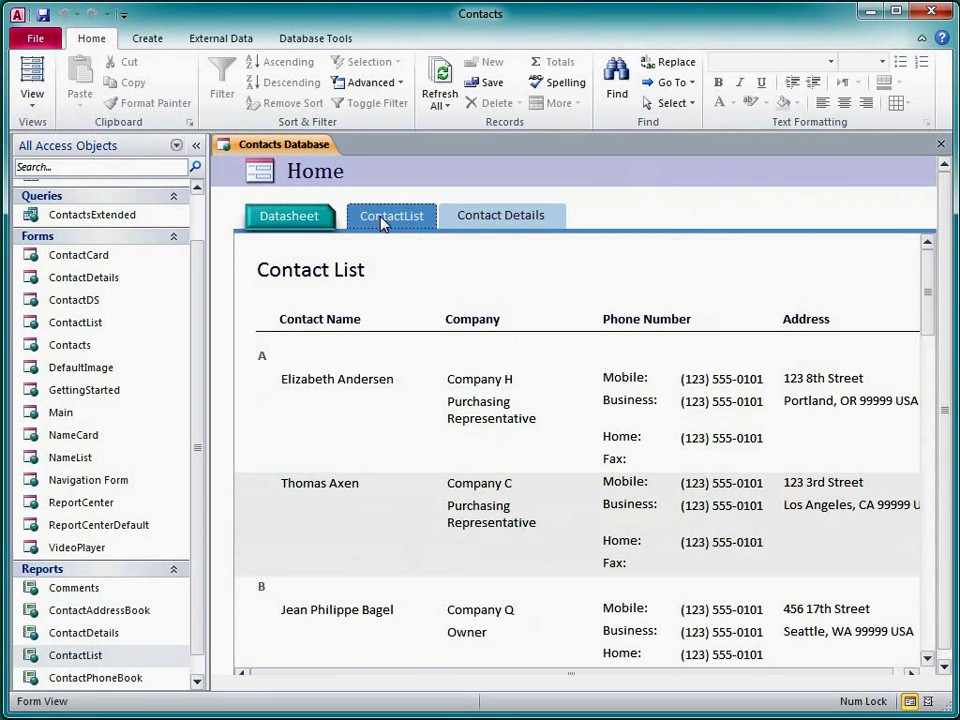
pyautogui.click(470, 228)
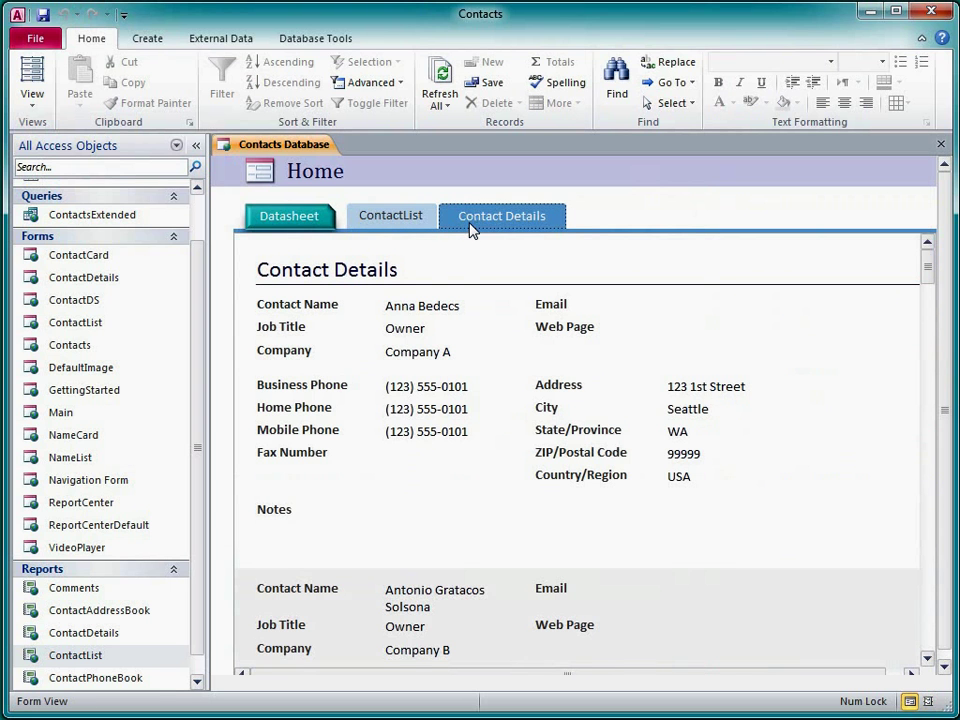
pyautogui.click(428, 226)
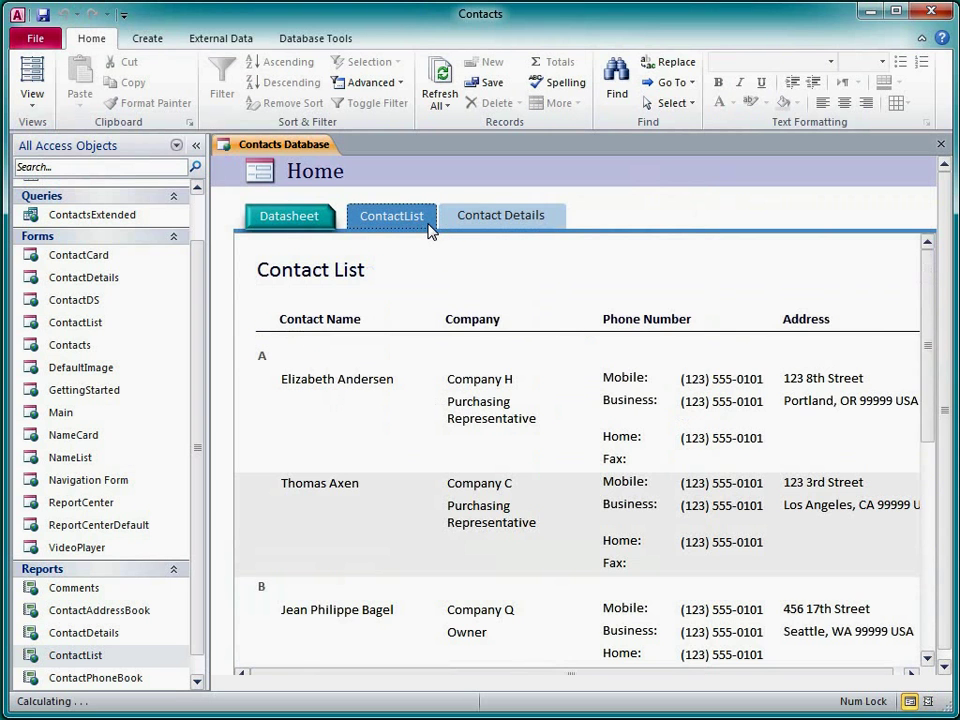
pyautogui.click(331, 225)
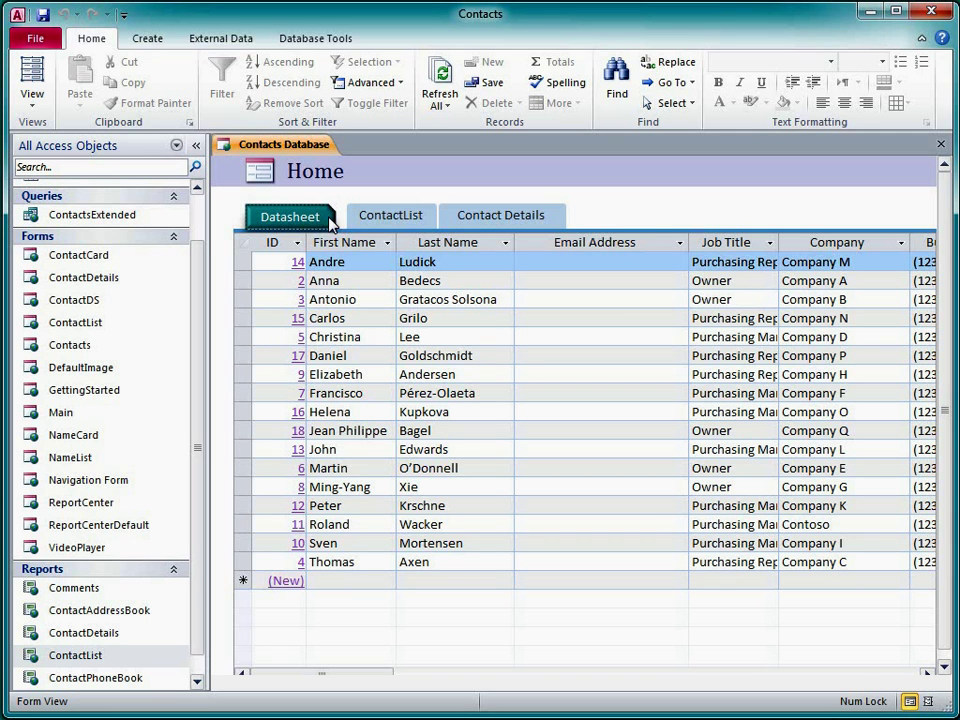
# In Current Database options, set both Display Form and Web Display Form to Navigation Form
pyautogui.click(48, 38)
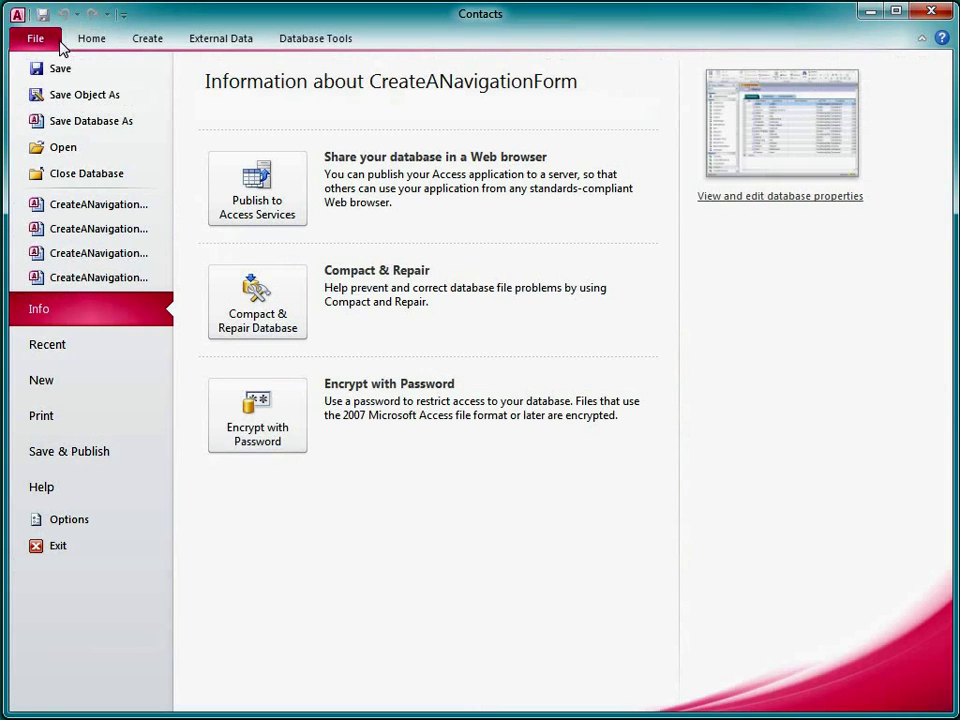
pyautogui.click(117, 521)
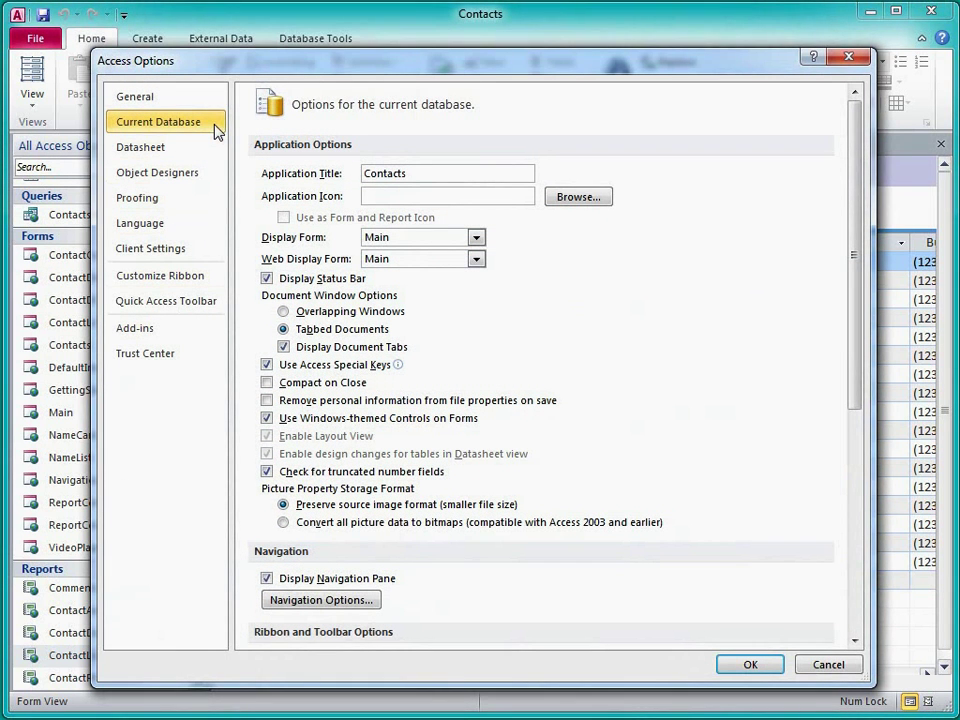
pyautogui.click(476, 238)
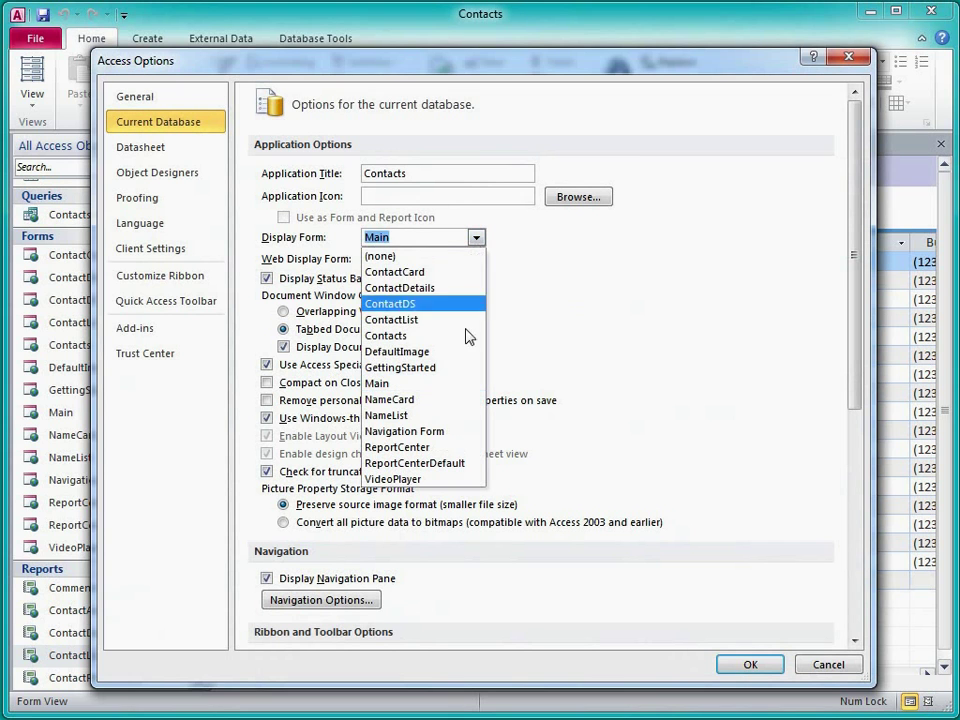
pyautogui.click(471, 431)
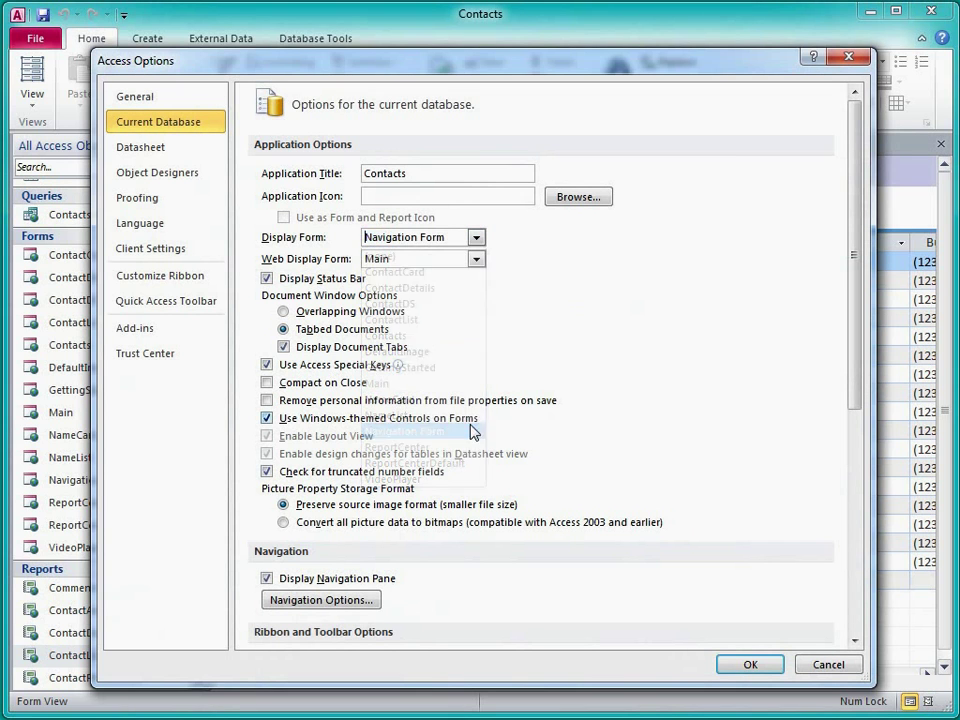
pyautogui.click(476, 259)
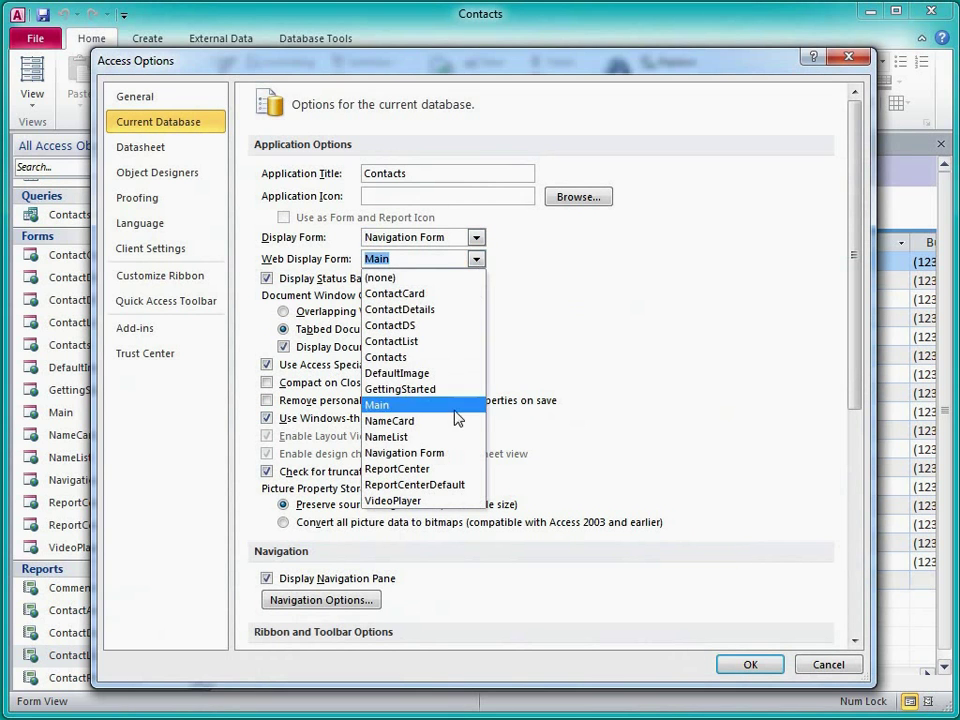
pyautogui.click(457, 455)
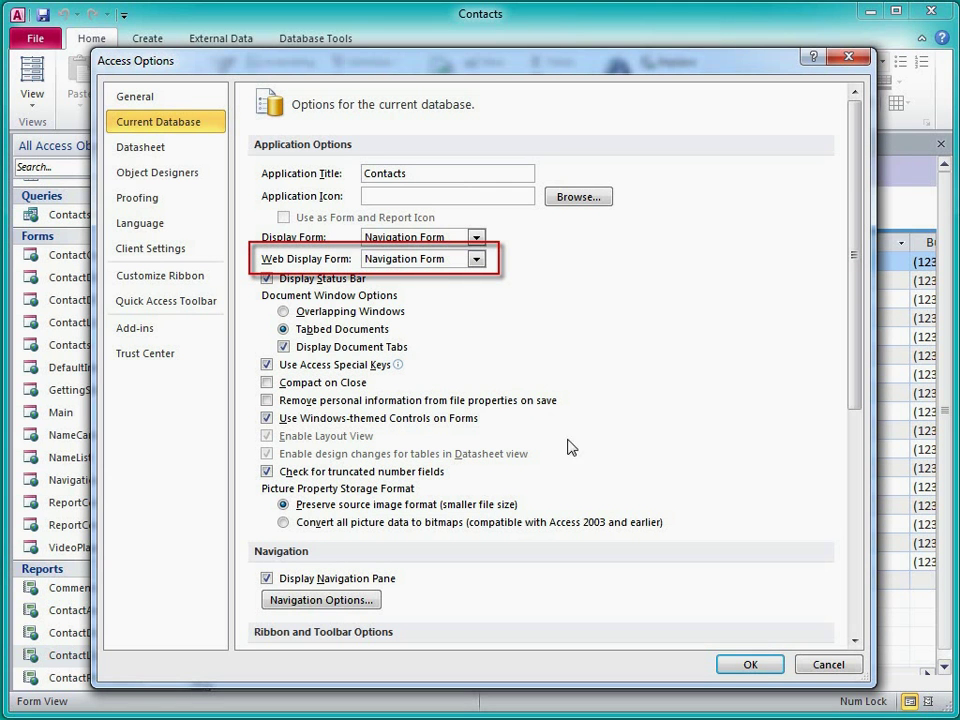
pyautogui.click(731, 664)
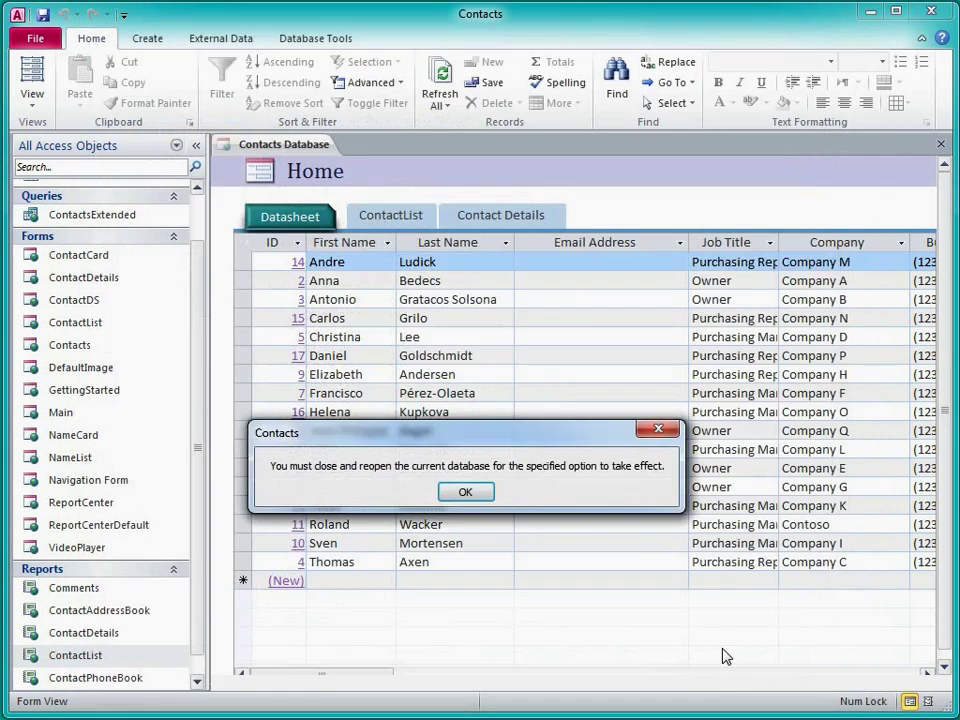
# Dismiss the close-and-reopen notice and show the ContactList tab in the browser's Home form
pyautogui.click(482, 494)
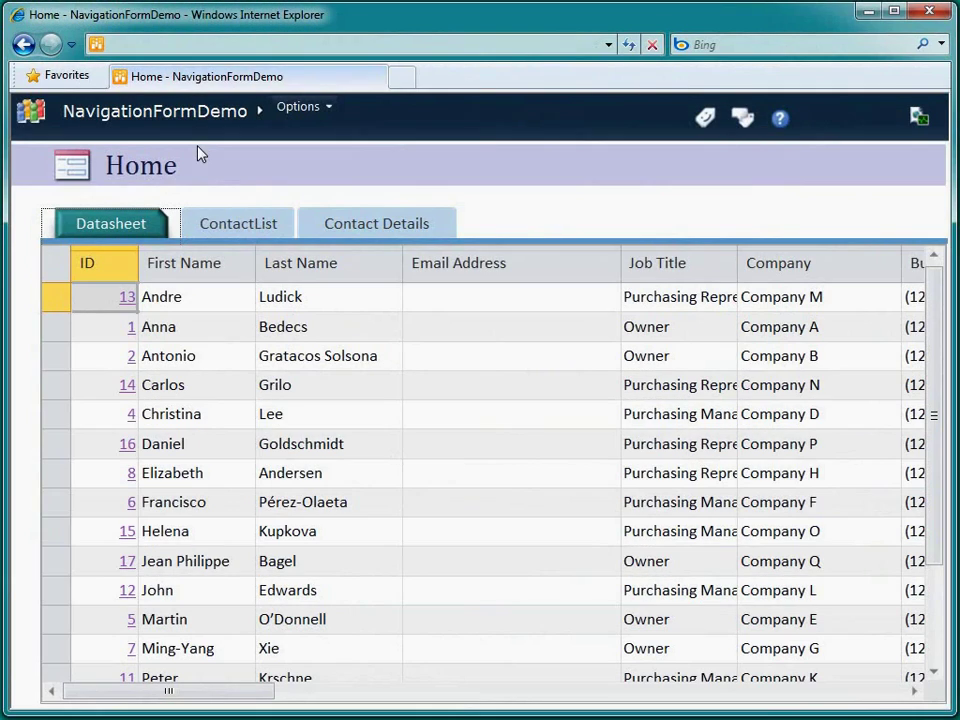
pyautogui.click(222, 218)
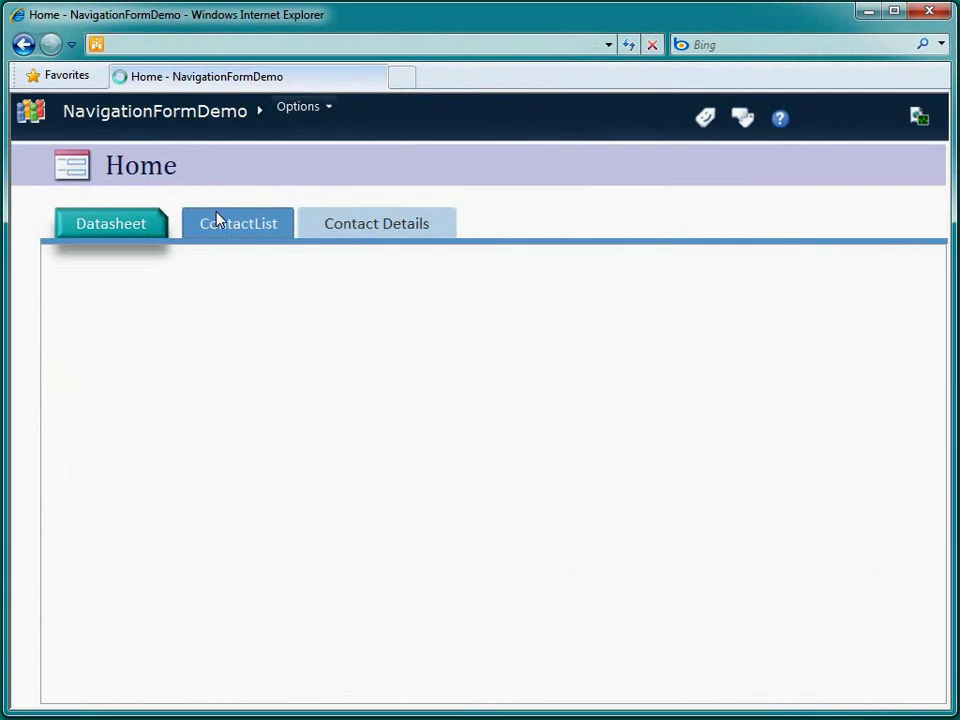